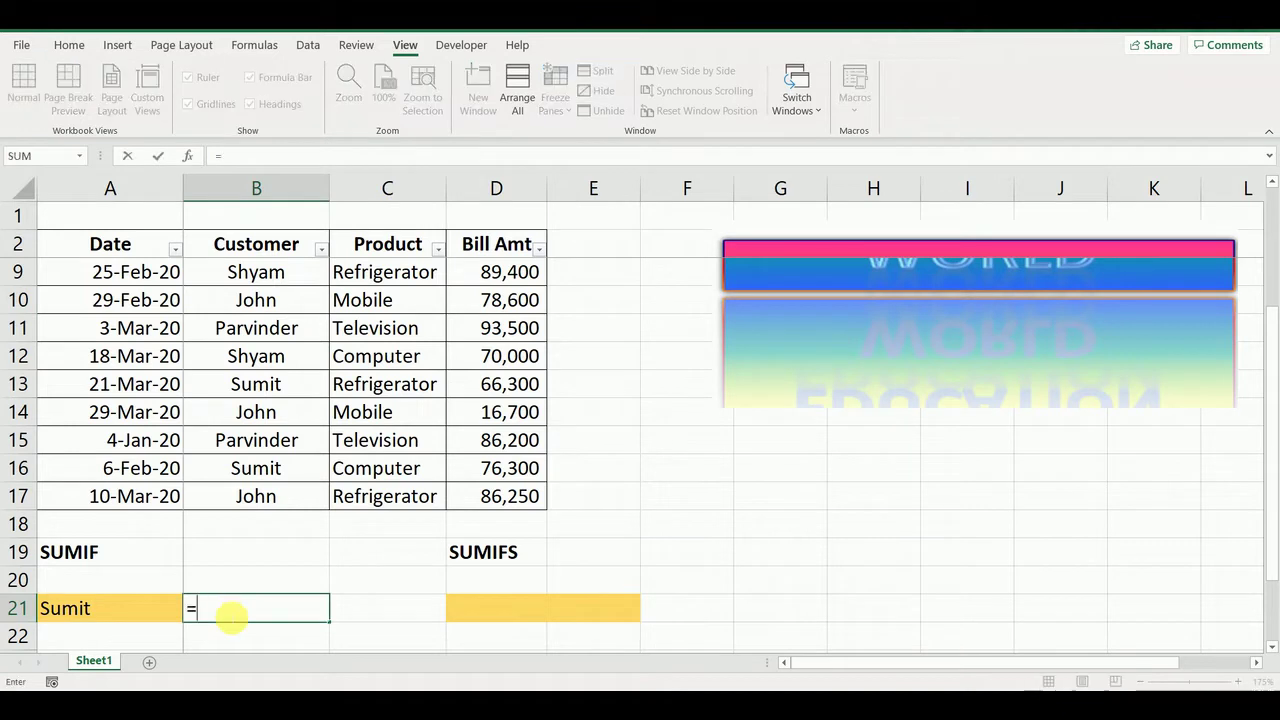
Step: Start a SUMIF formula in B21 with B3:B17 as the range and A21 as the criterion
text(sum)
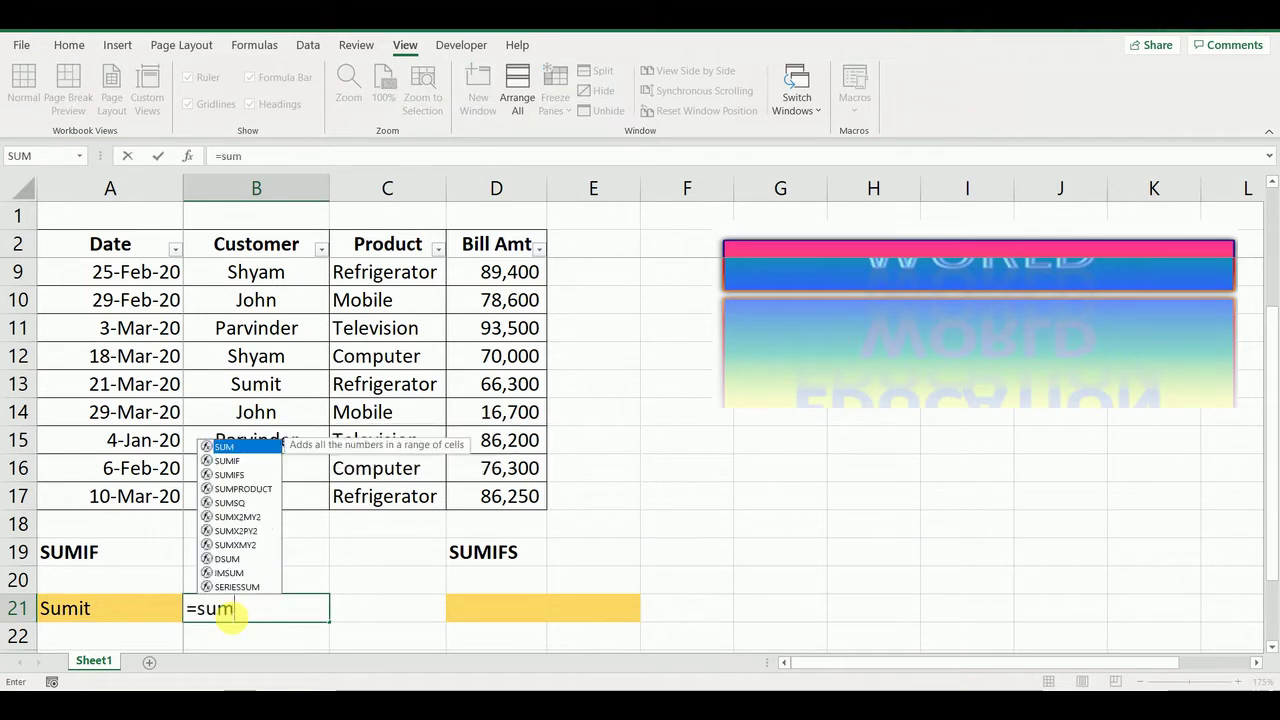
text(if)
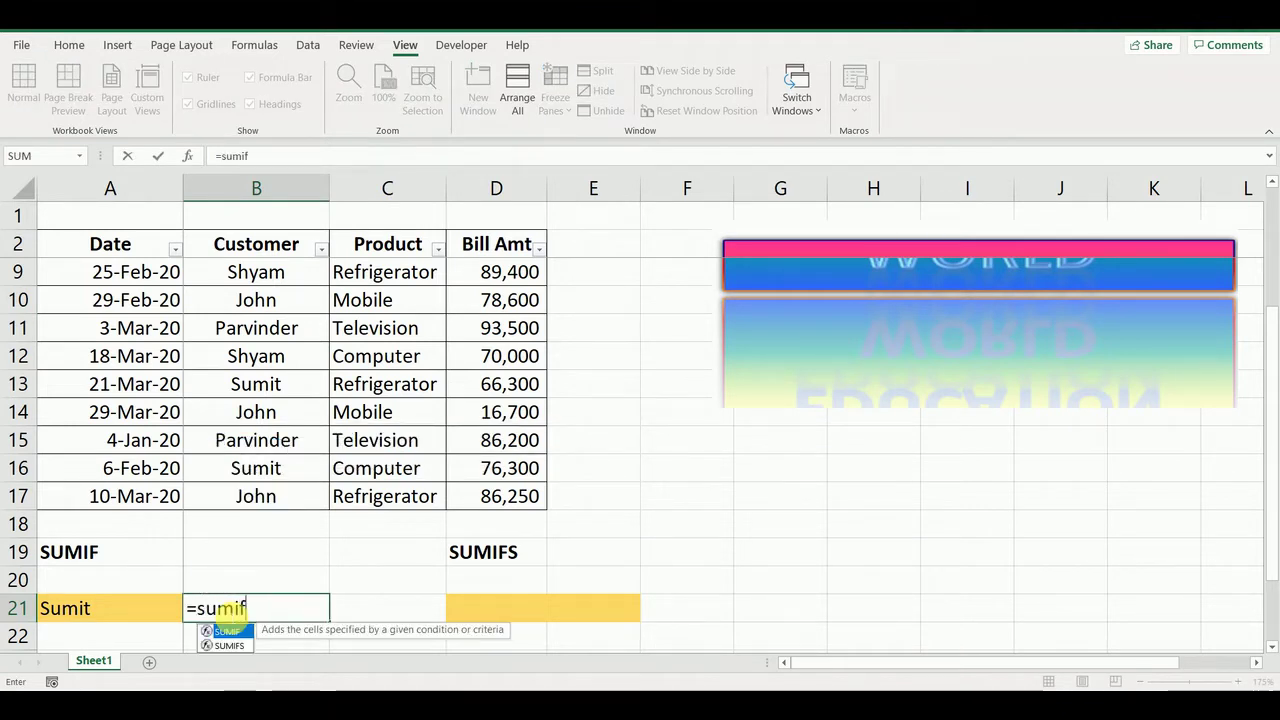
text(()
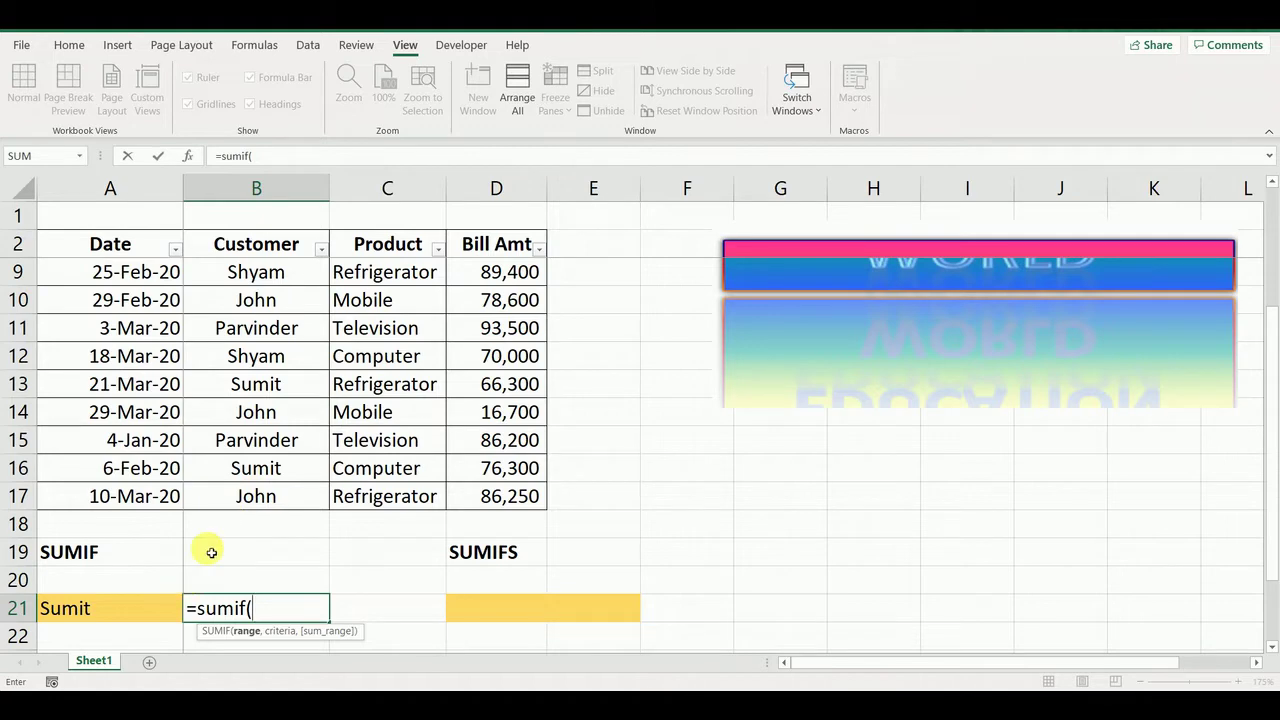
click(244, 502)
drag(244, 502, 258, 274)
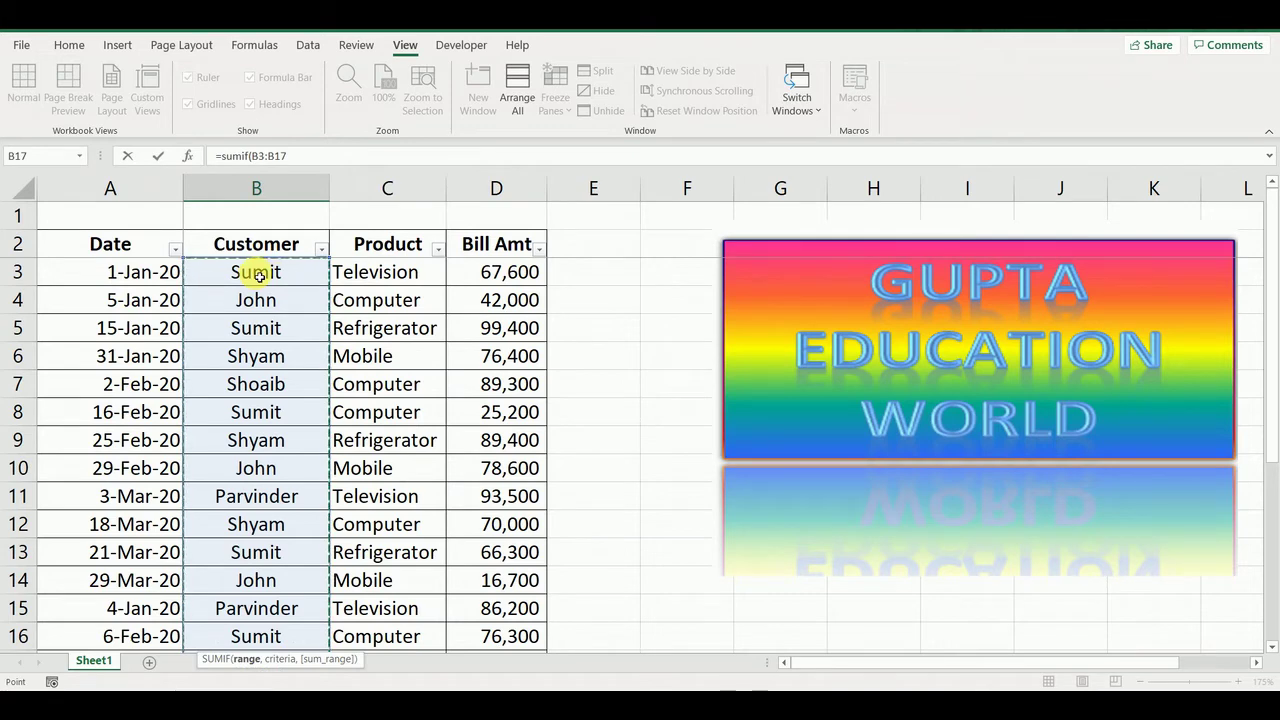
text(,)
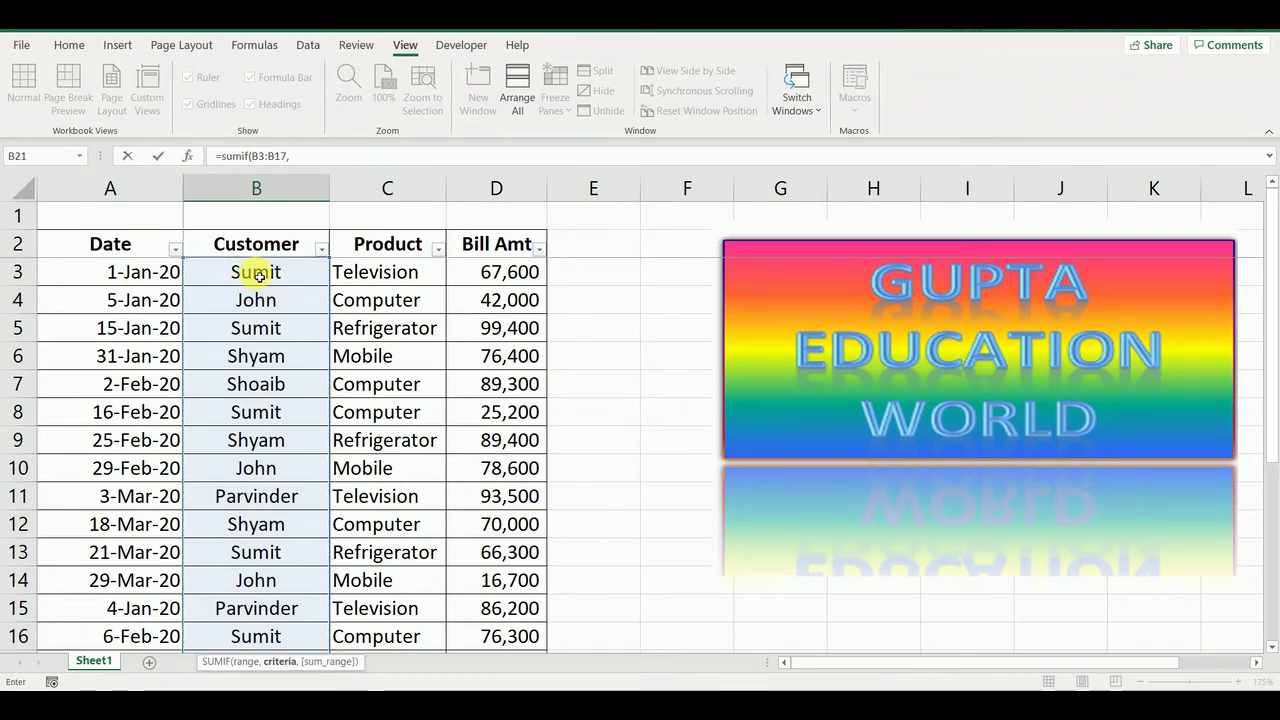
scroll(270, 300, down, 3)
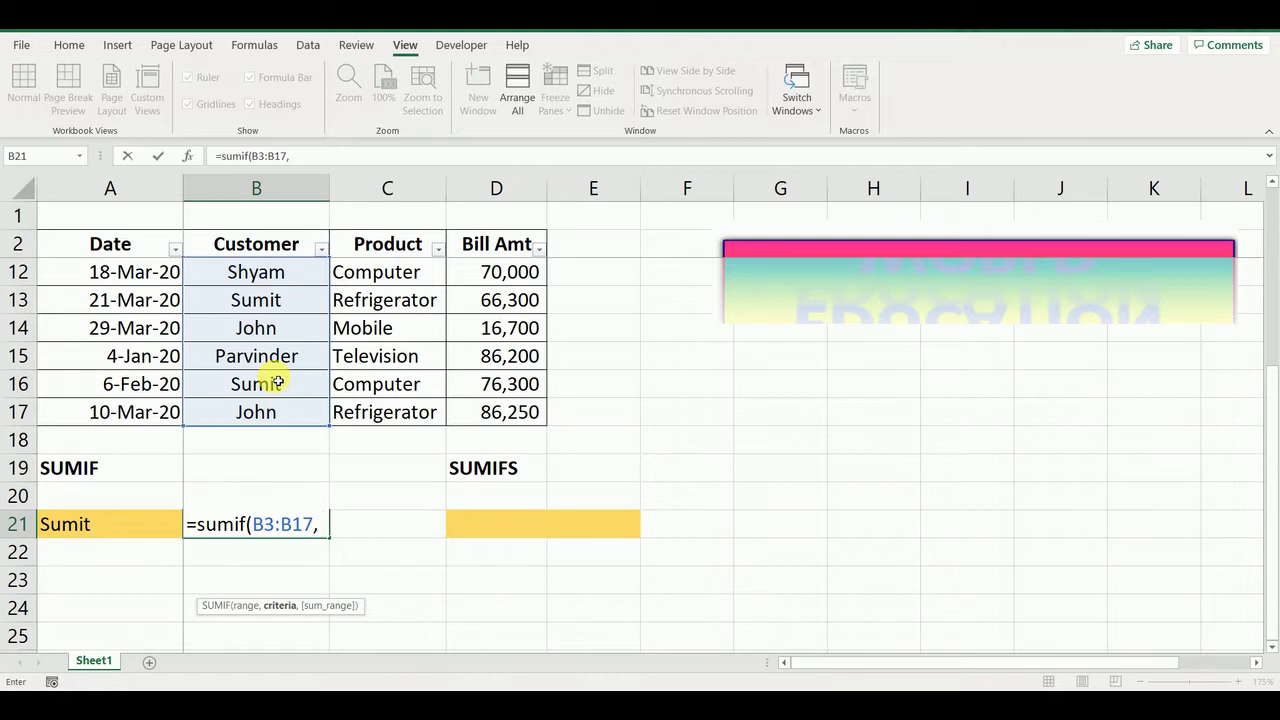
click(110, 532)
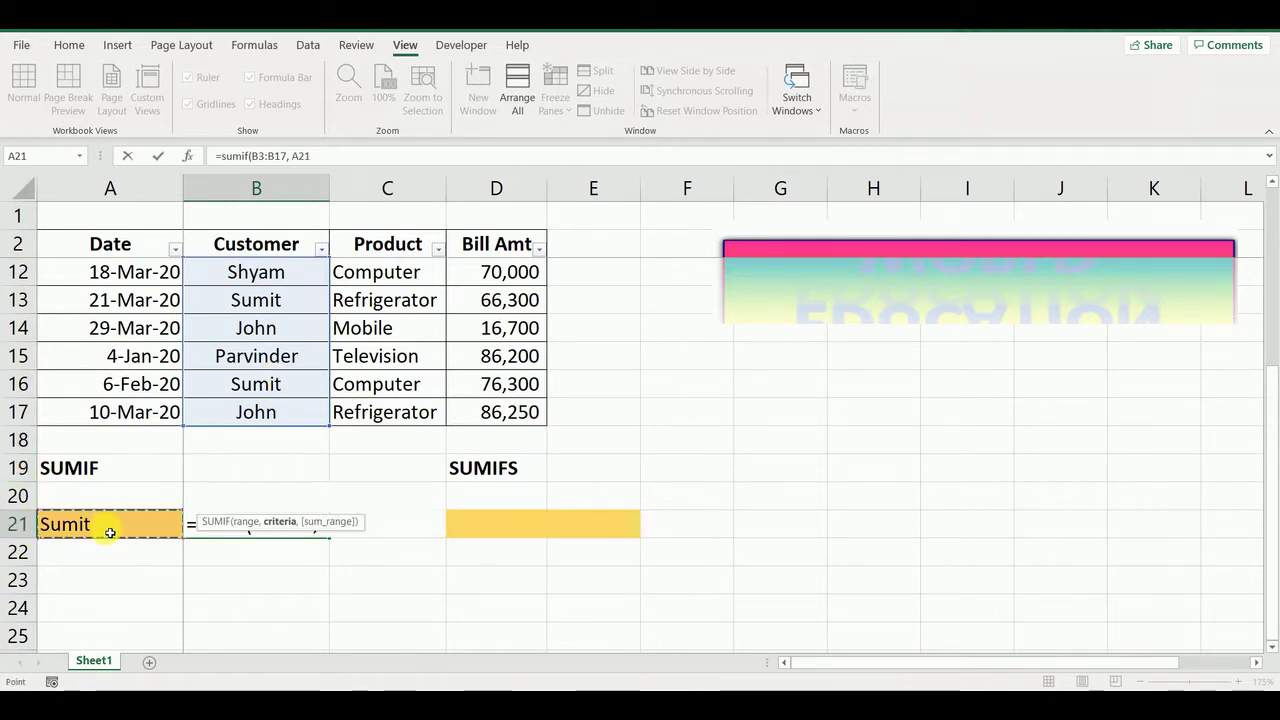
text(,)
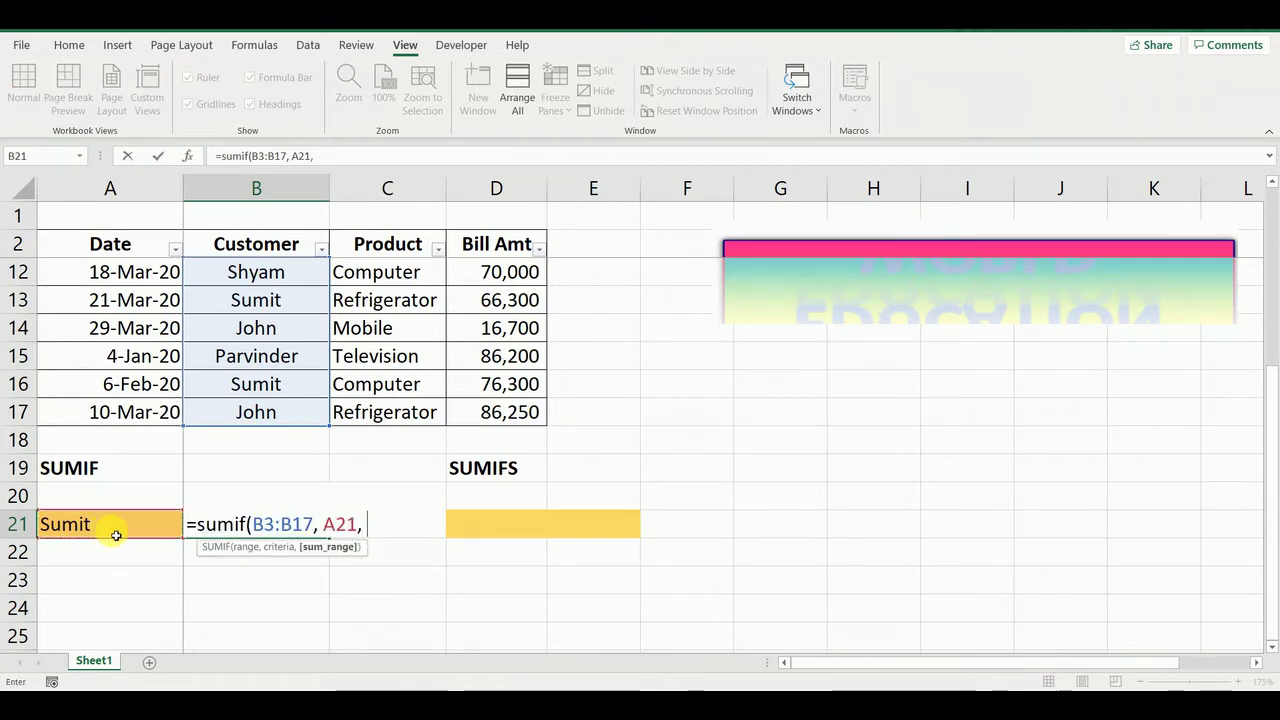
Step: Complete the SUMIF formula in B21 with the Bill Amt cells D3:D17 as the sum range
click(484, 418)
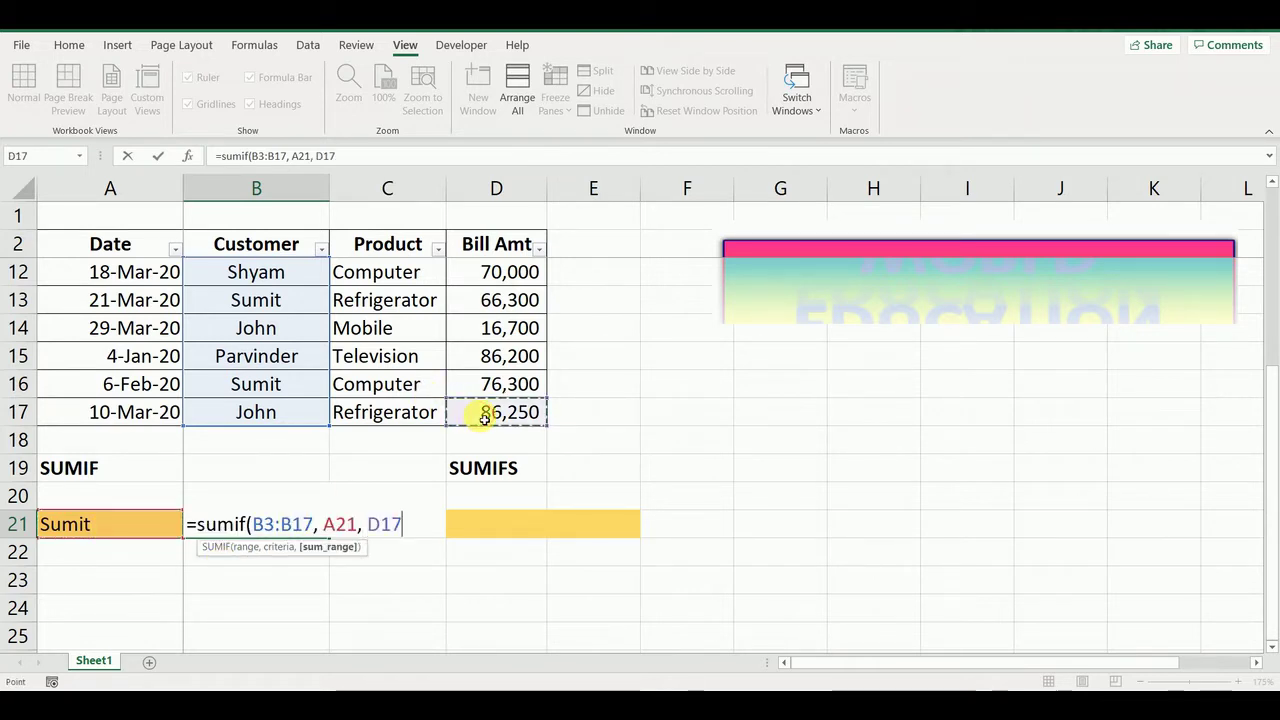
key(shift+Up)
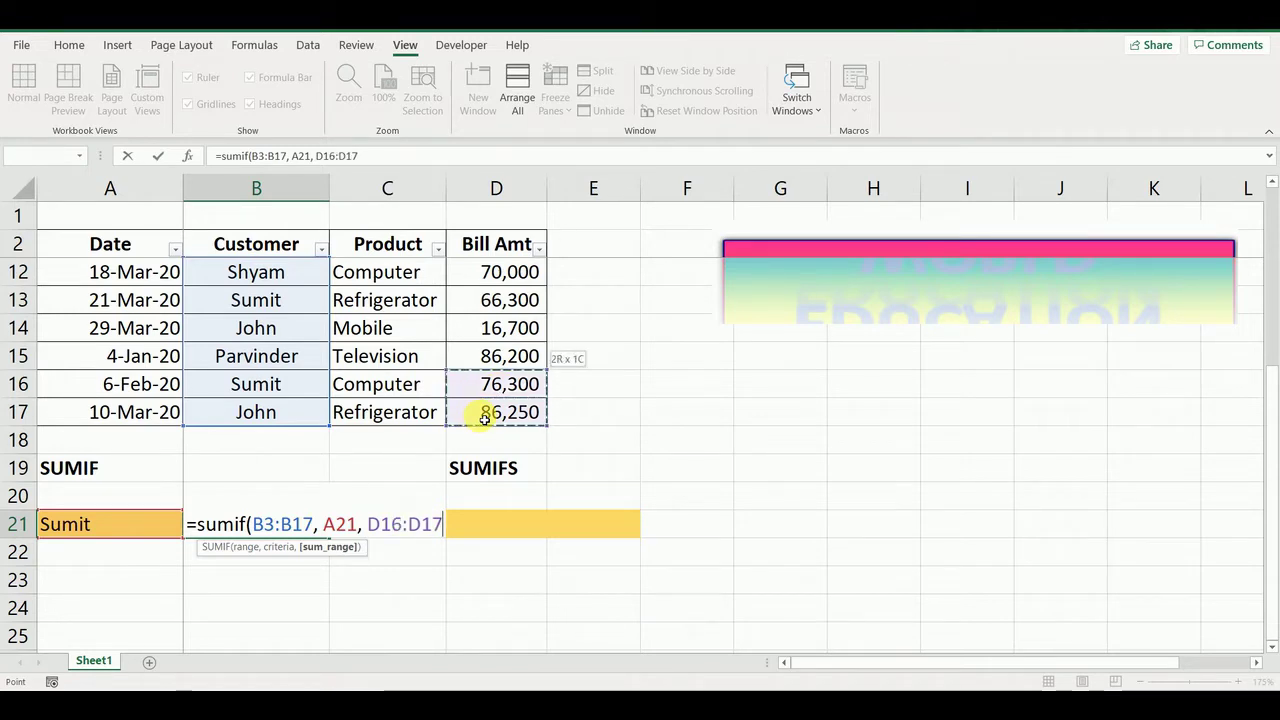
key(ctrl+shift+Up)
key(shift+Down)
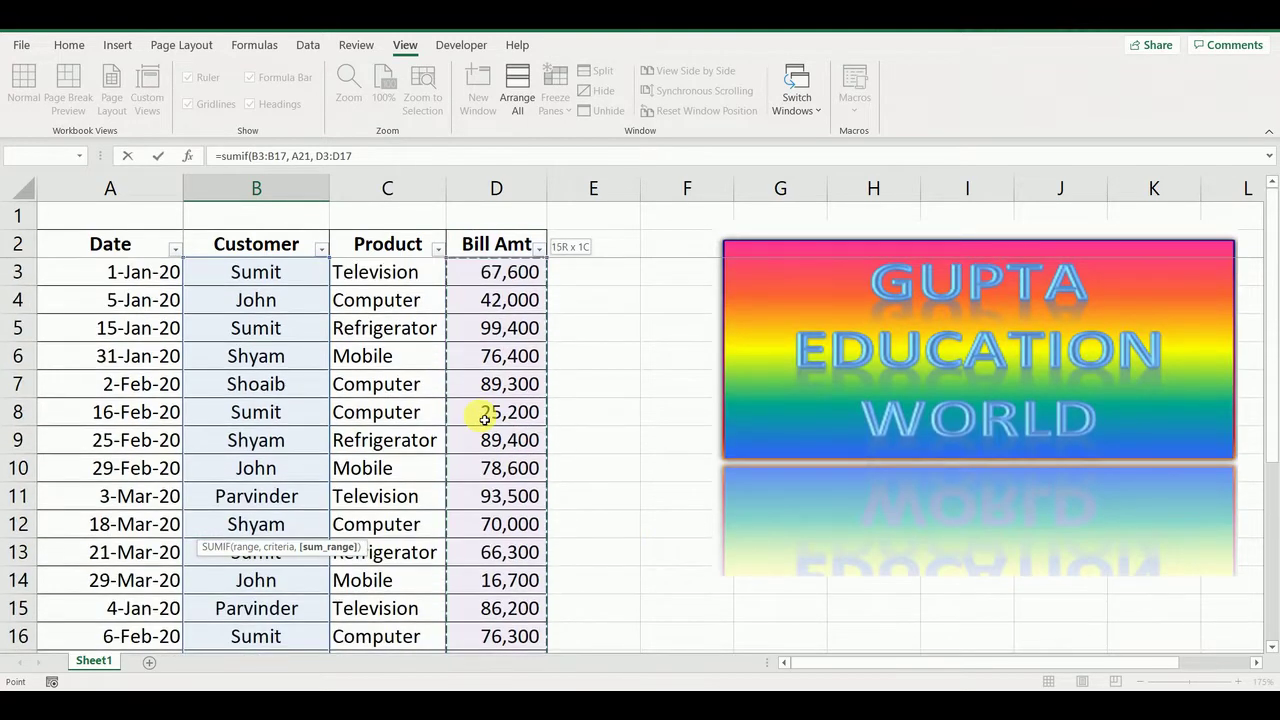
text())
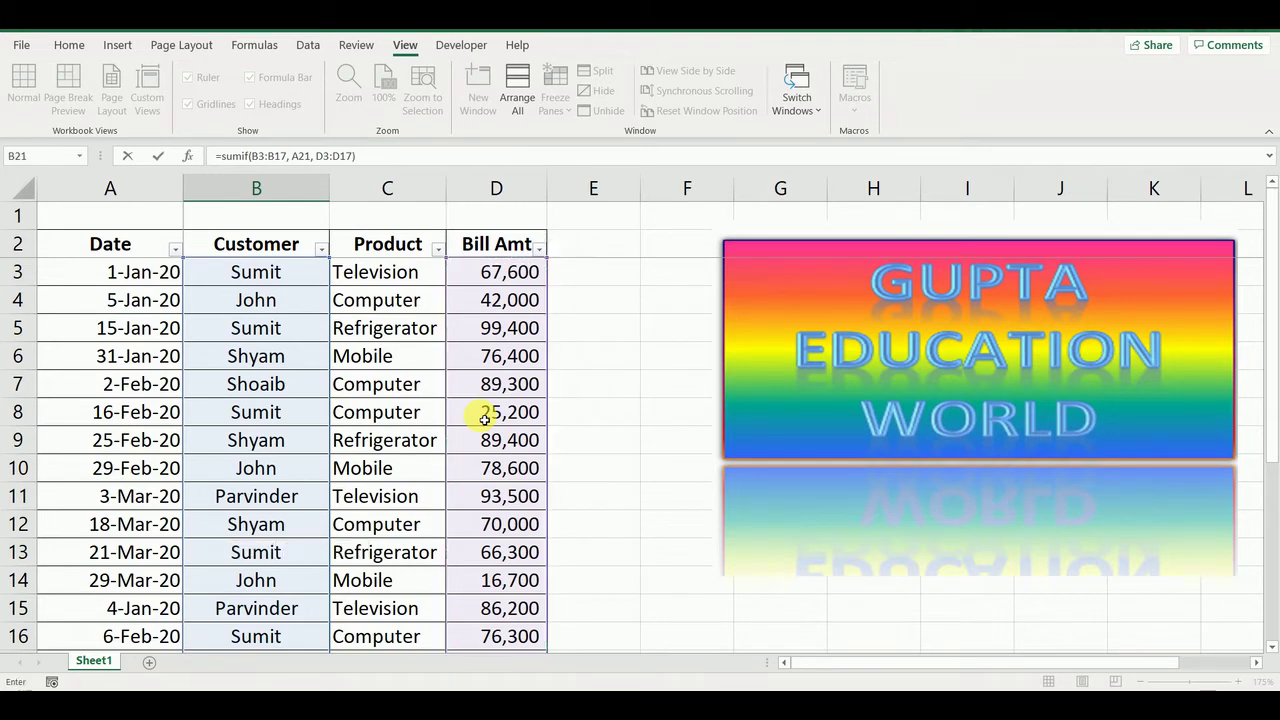
key(Return)
key(Up)
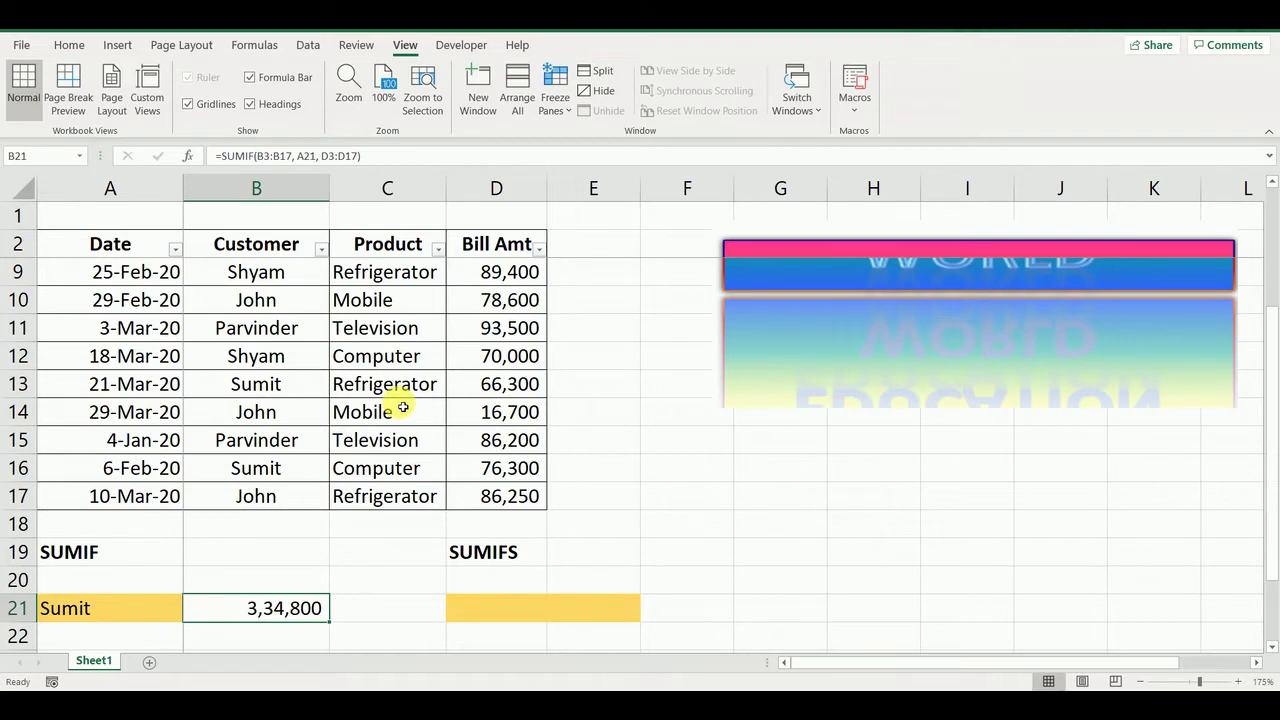
Step: Filter the Customer column to the customer named in A21 and select the filtered Bill Amt values to check the total
scroll(260, 385, up, 2)
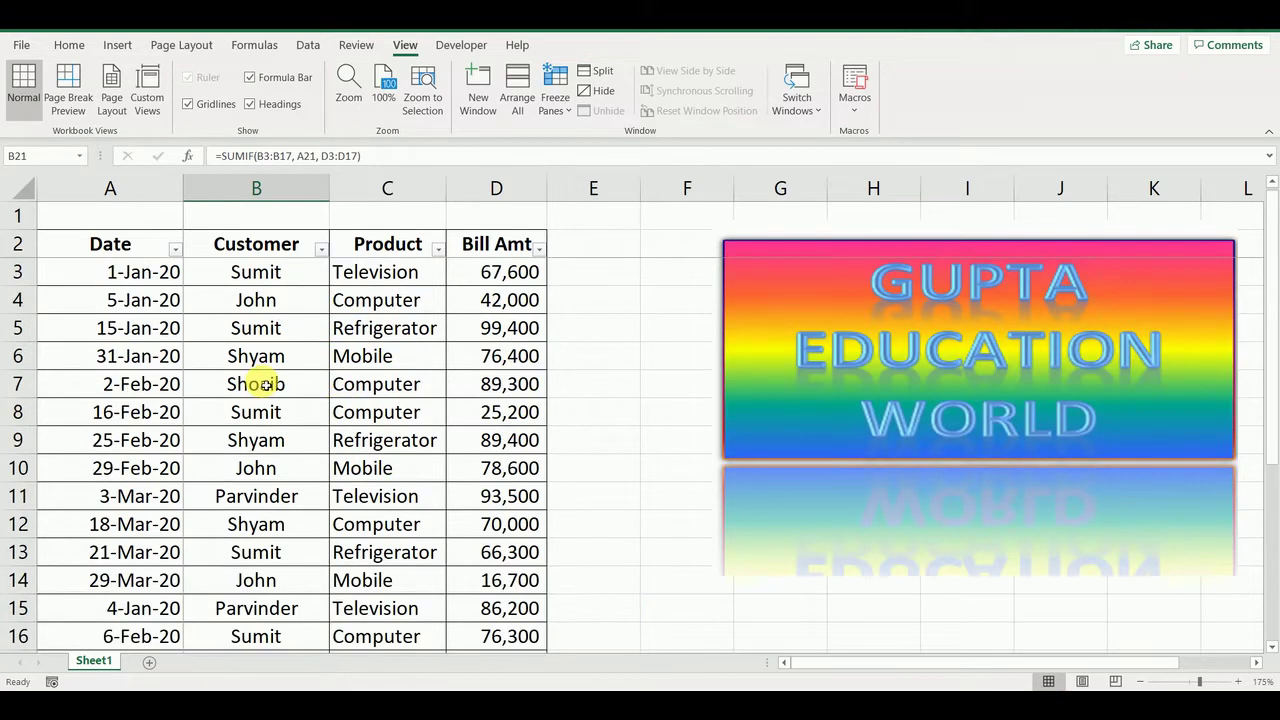
click(322, 249)
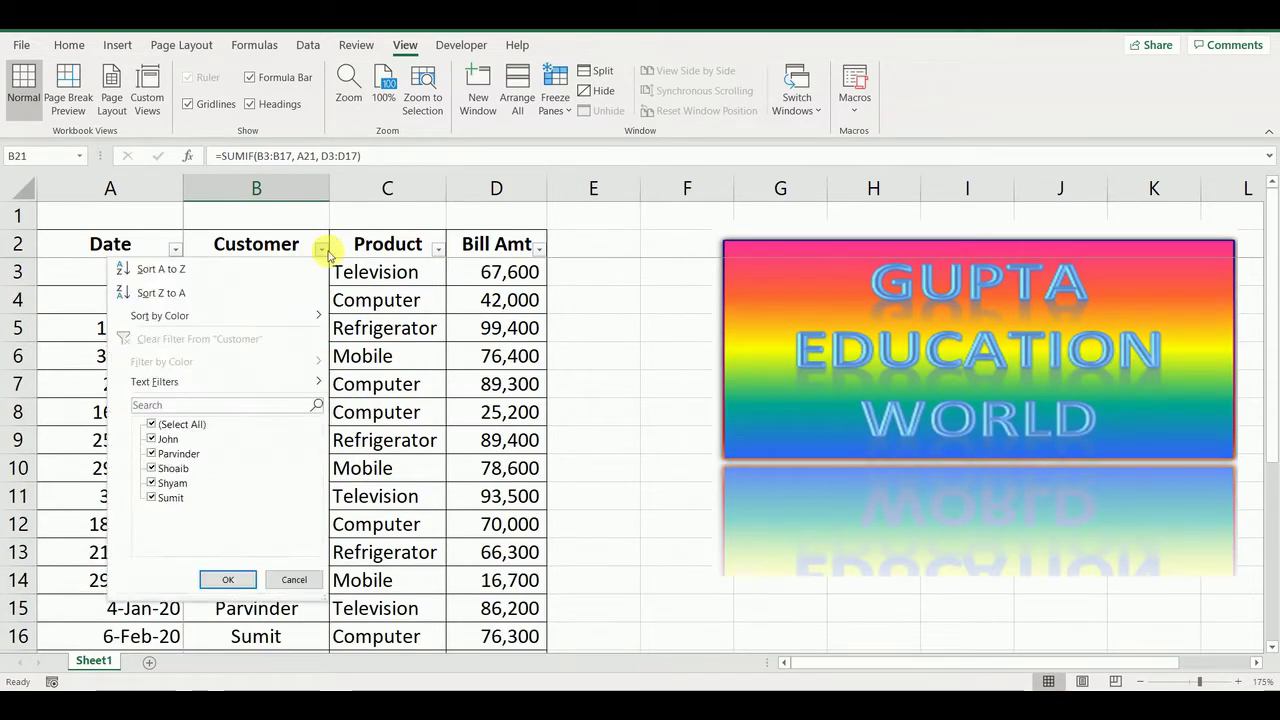
click(180, 424)
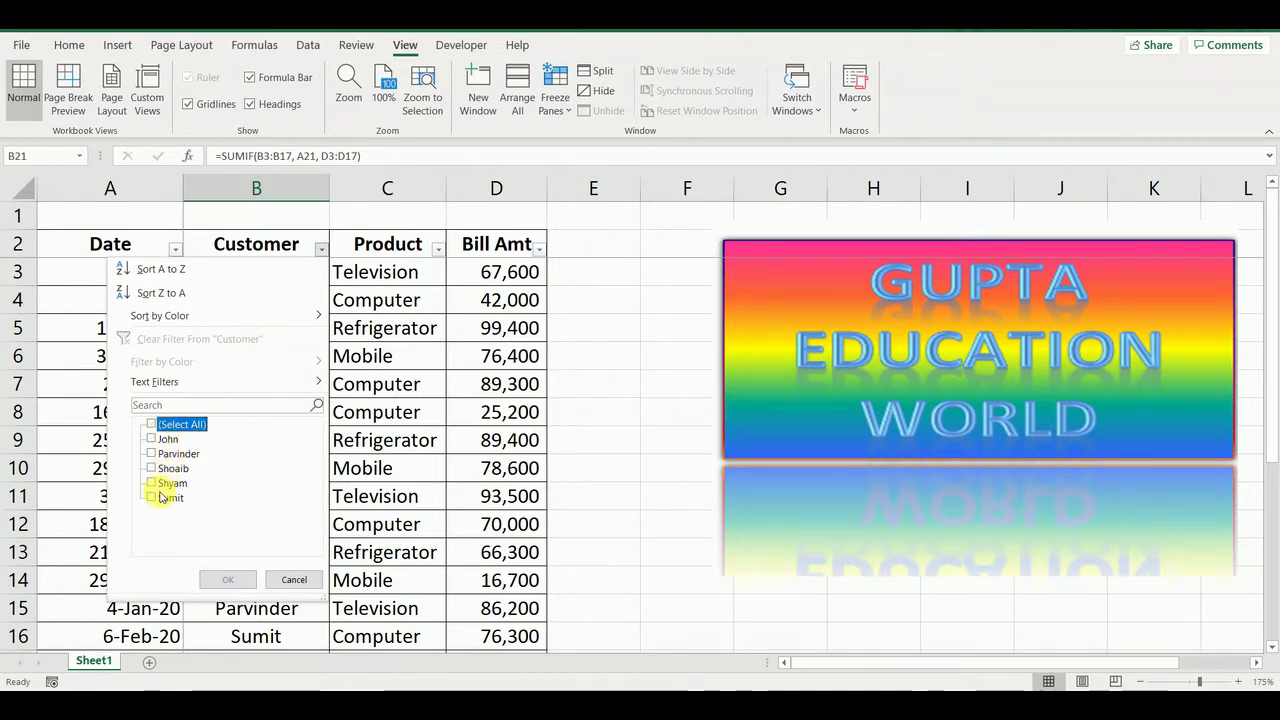
click(160, 498)
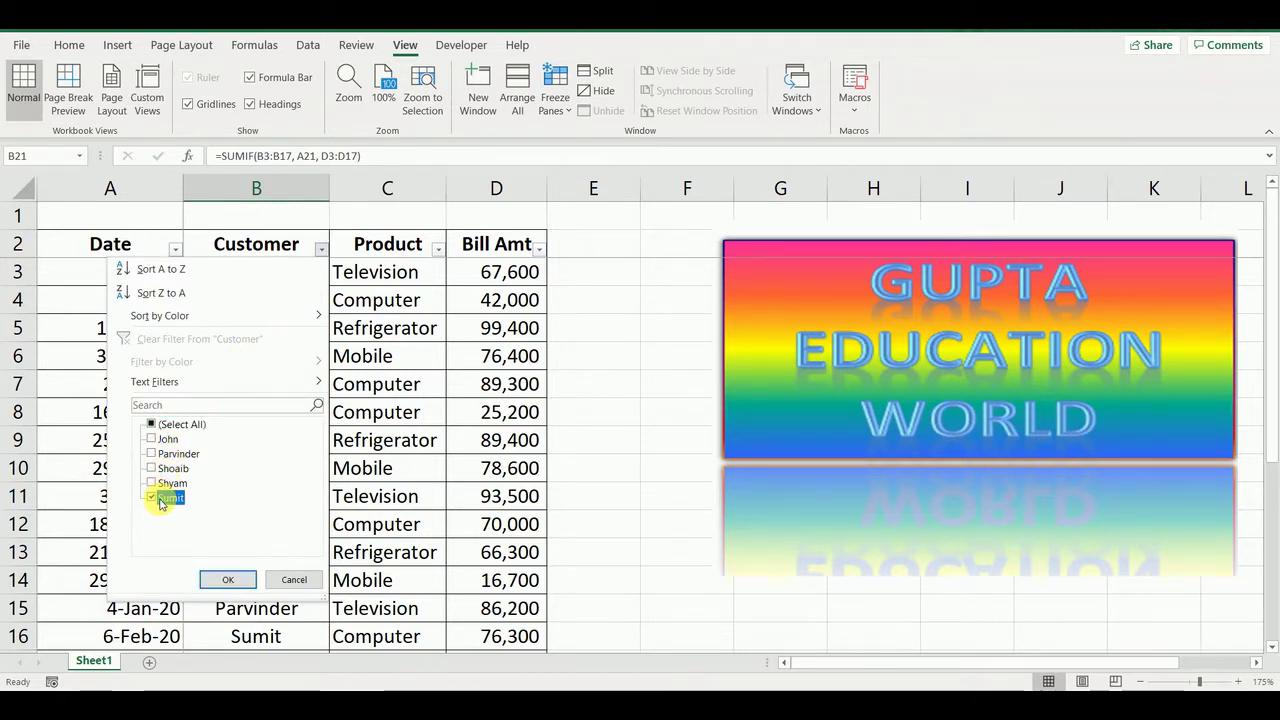
click(227, 580)
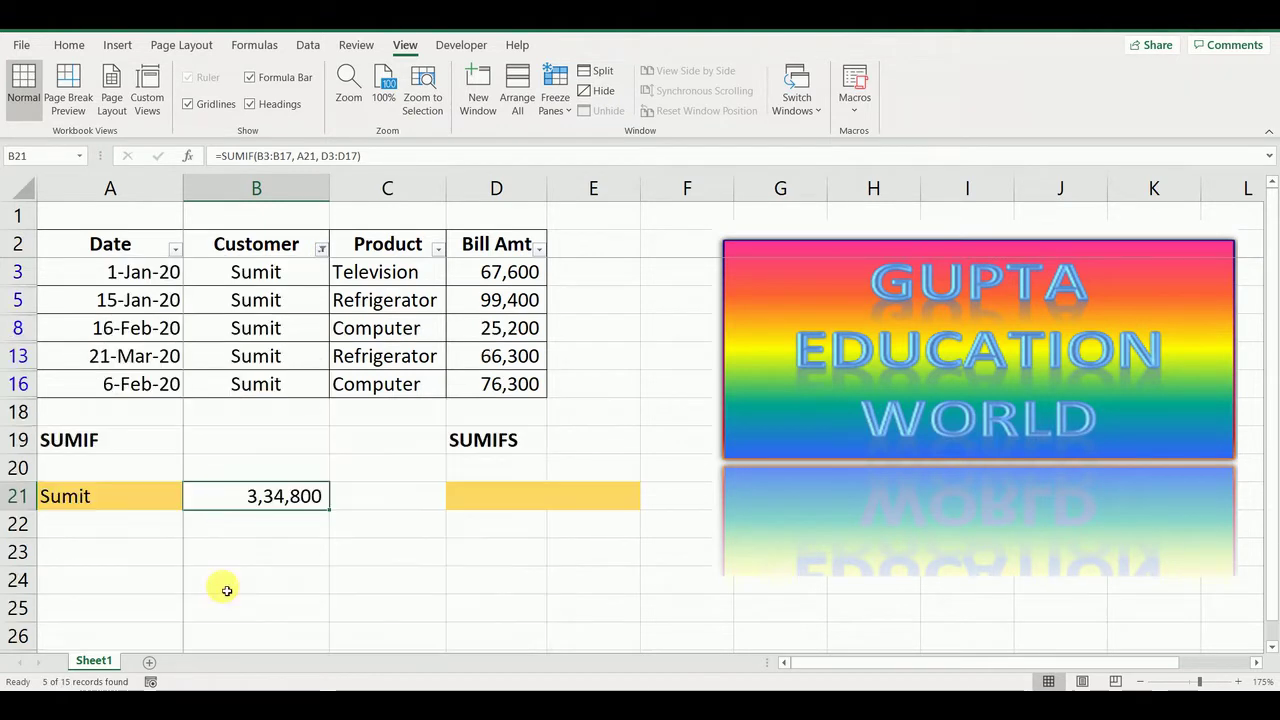
click(500, 273)
drag(500, 273, 497, 388)
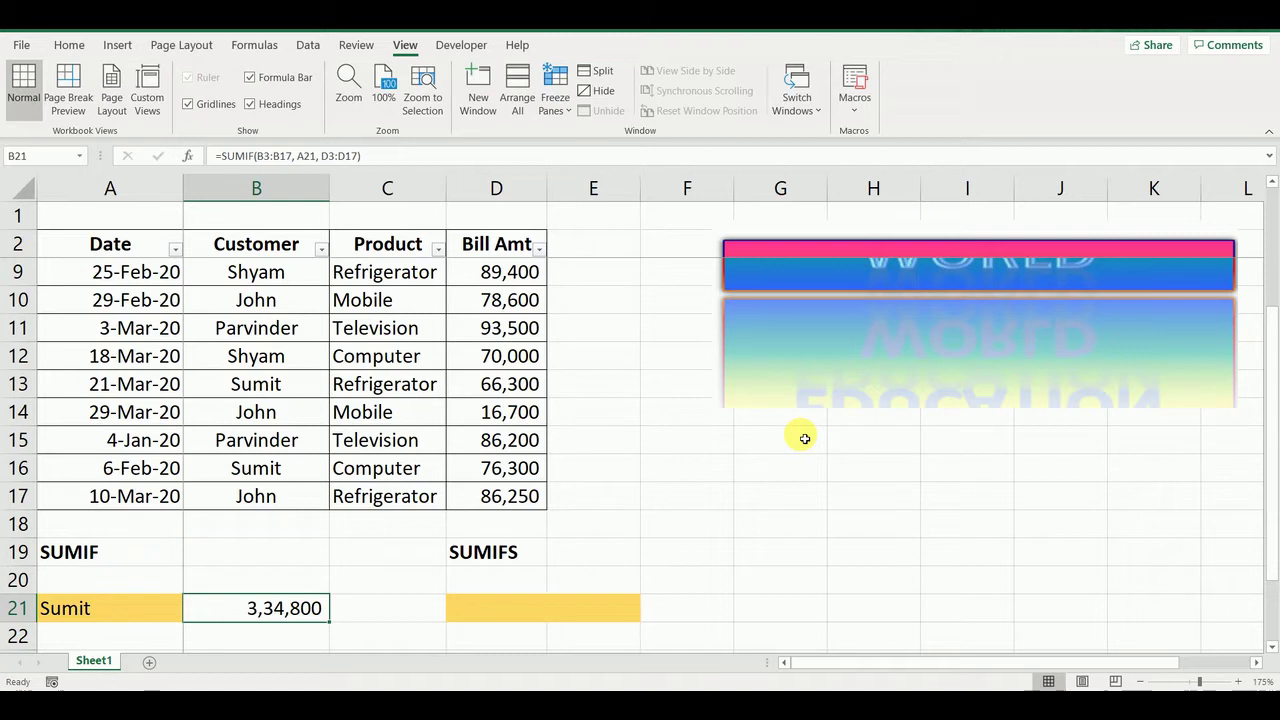
Step: Replace the A21 reference and the rest of B21's SUMIF formula with the same customer's name in quotation marks as the criterion
key(Down)
key(Up)
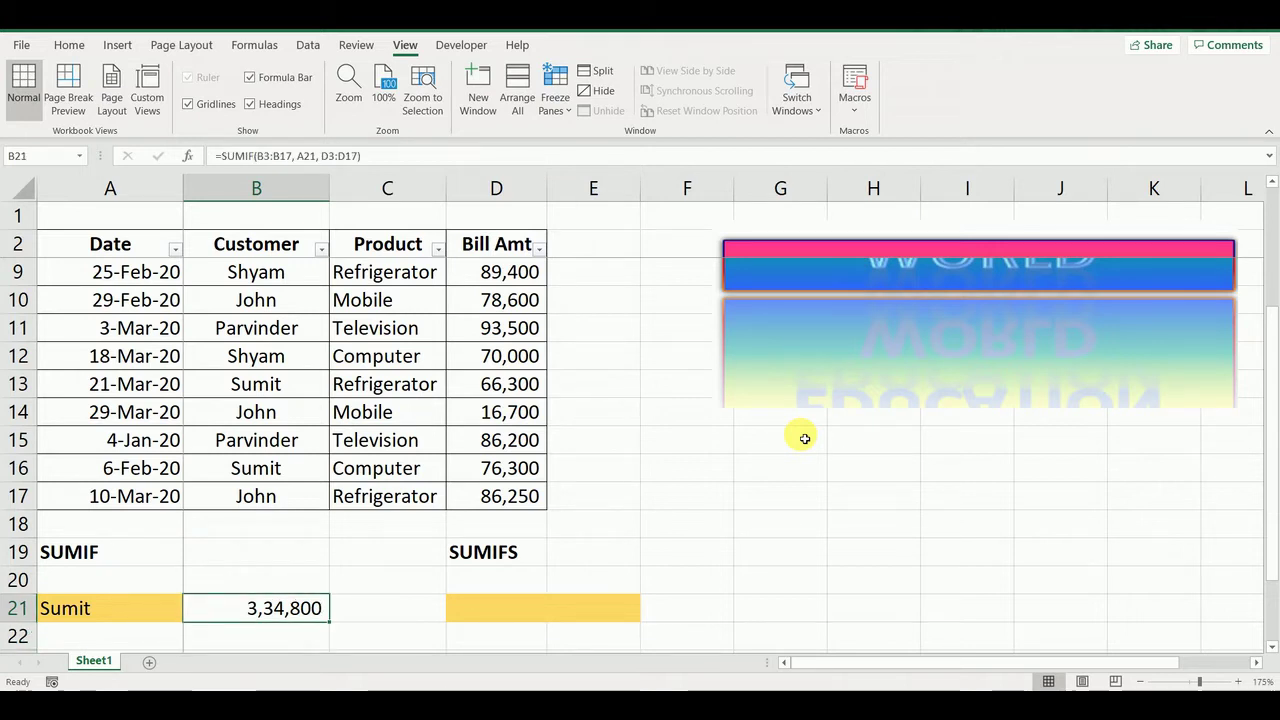
key(F2)
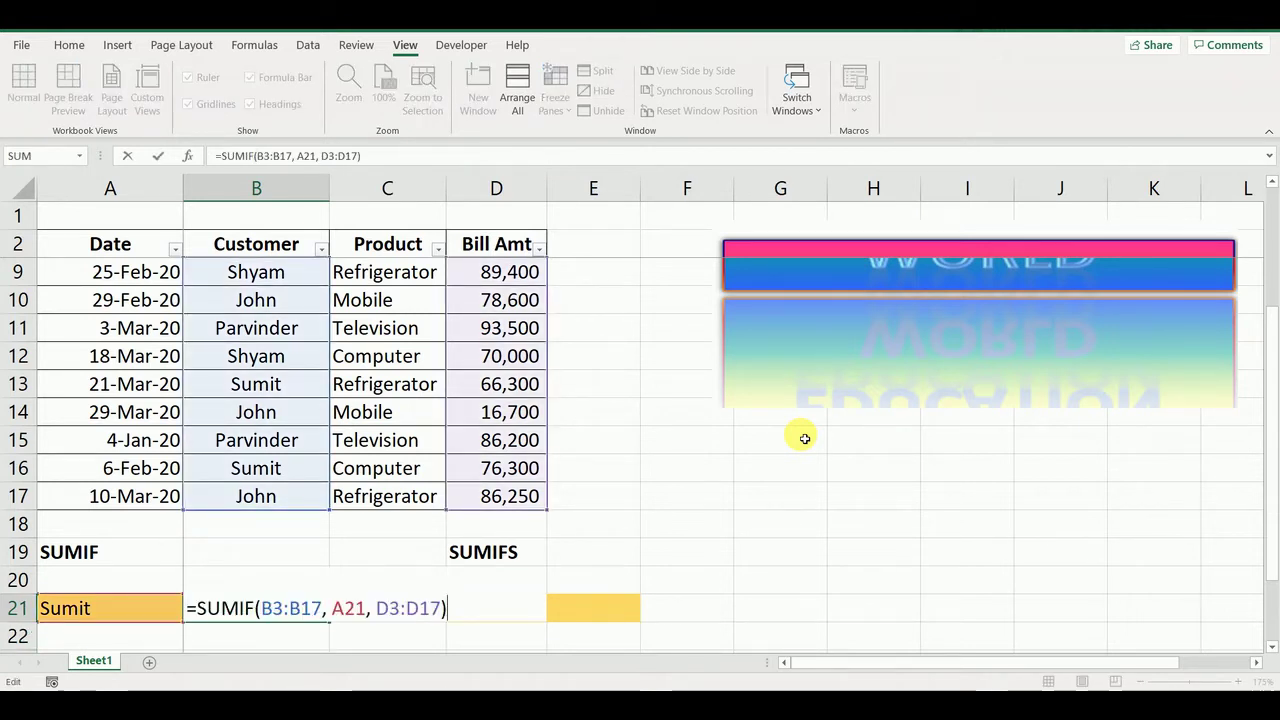
key(BackSpace)
key(BackSpace)
key(BackSpace)
key(BackSpace)
key(BackSpace)
key(BackSpace)
key(BackSpace)
key(BackSpace)
key(BackSpace)
key(BackSpace)
key(BackSpace)
key(BackSpace)
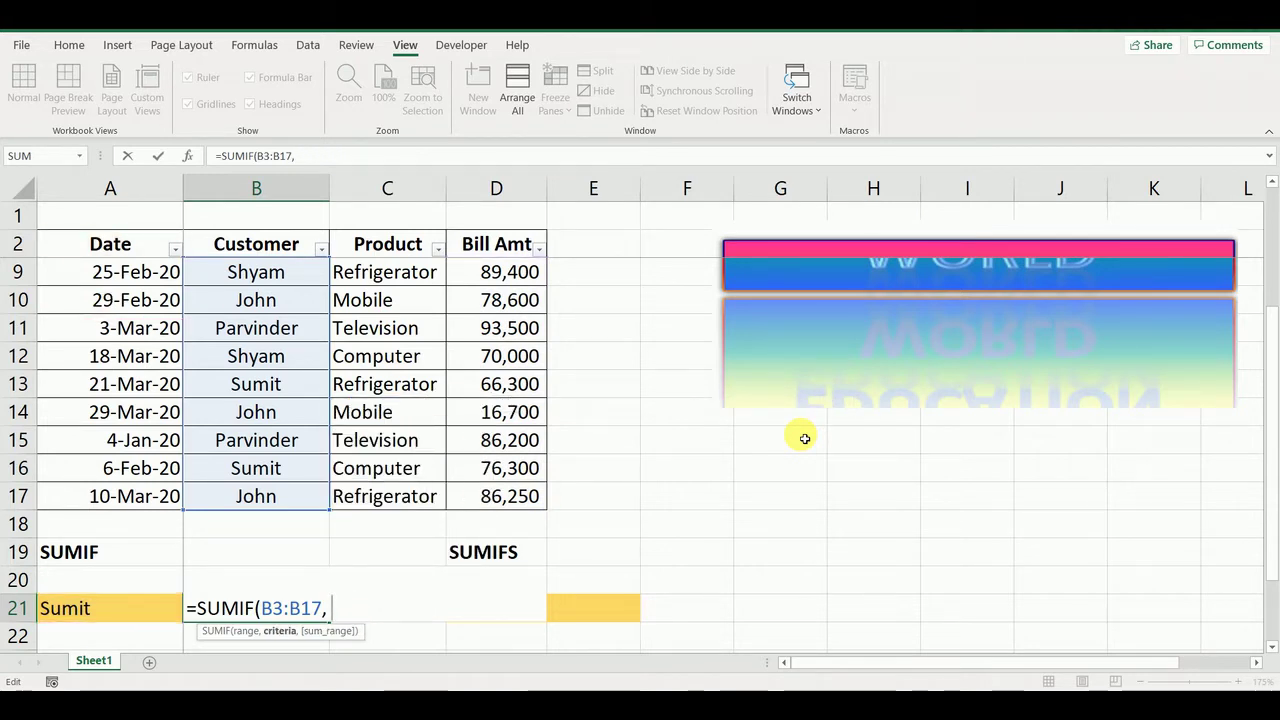
text("Su)
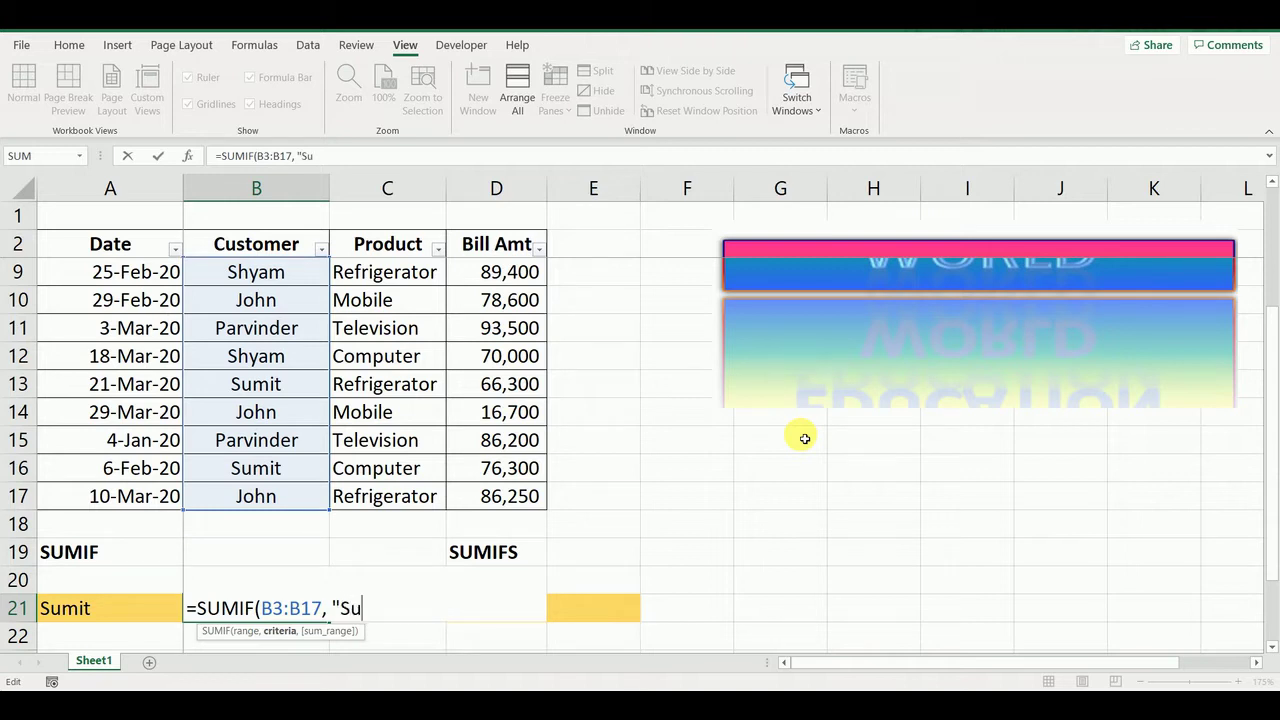
text(mit",)
key(Home)
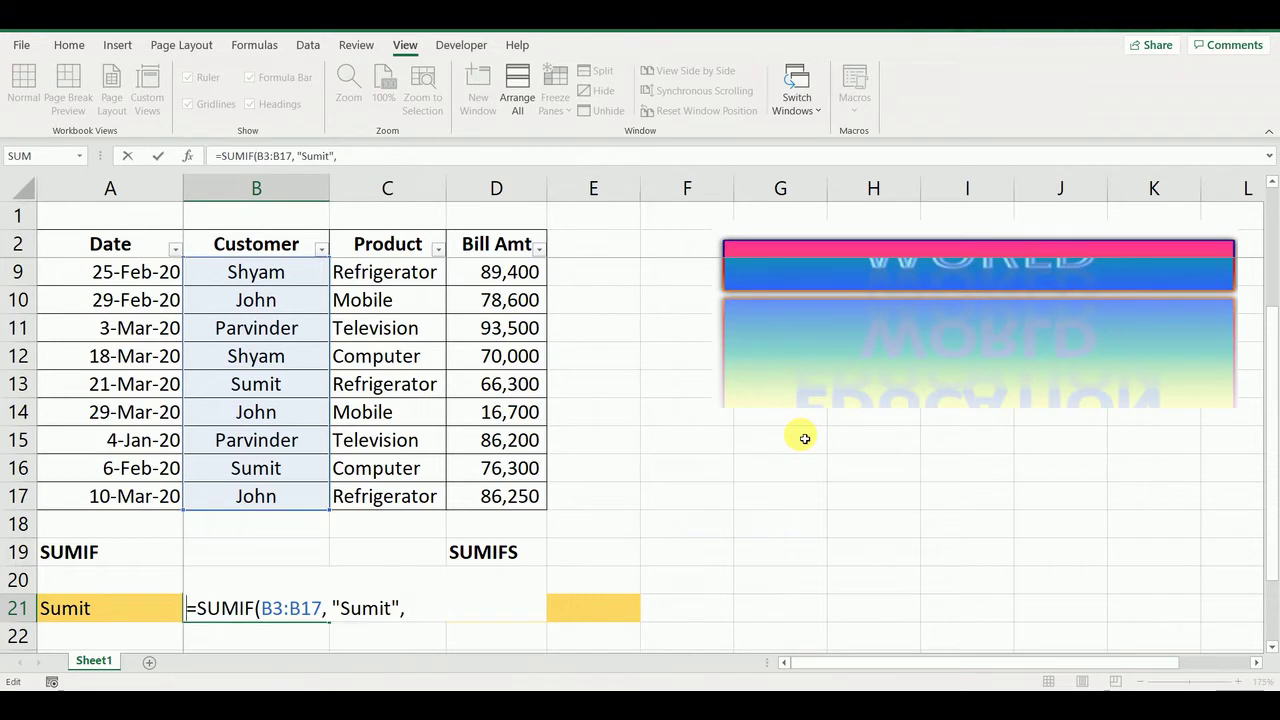
key(Right)
key(End)
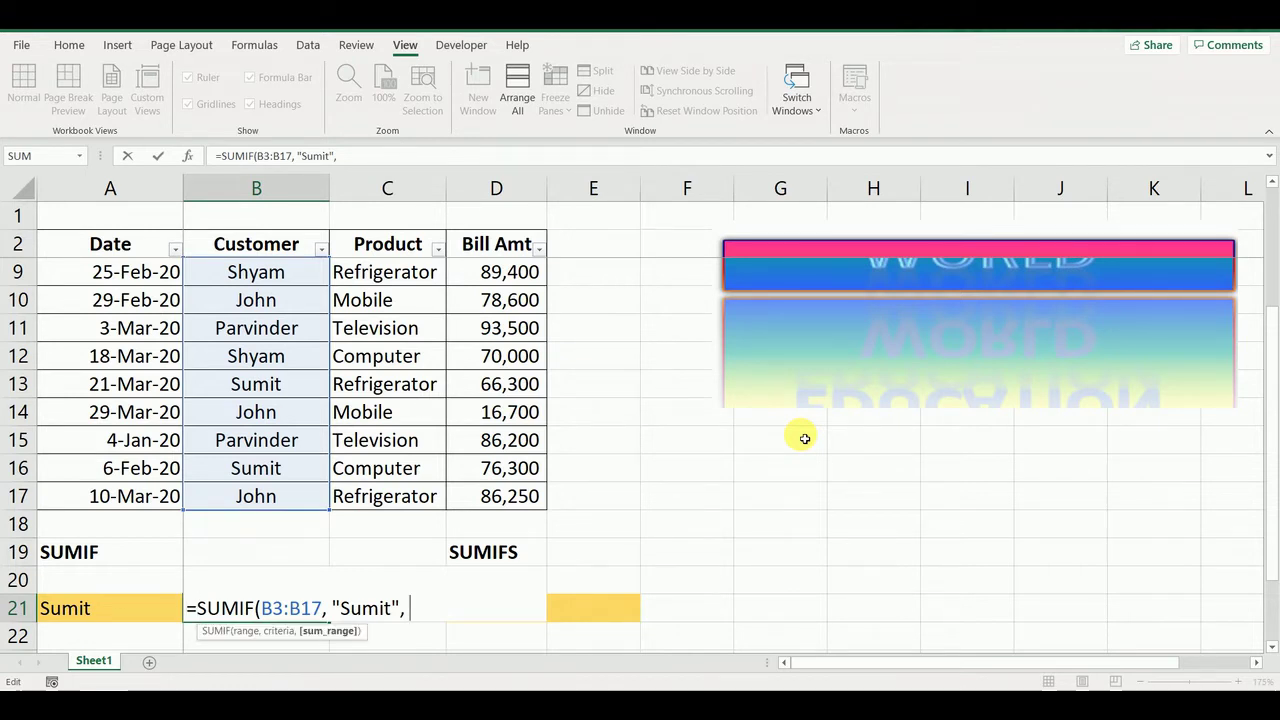
Step: Add D3:D17 as the sum range again and complete the SUMIF formula in B21
click(484, 498)
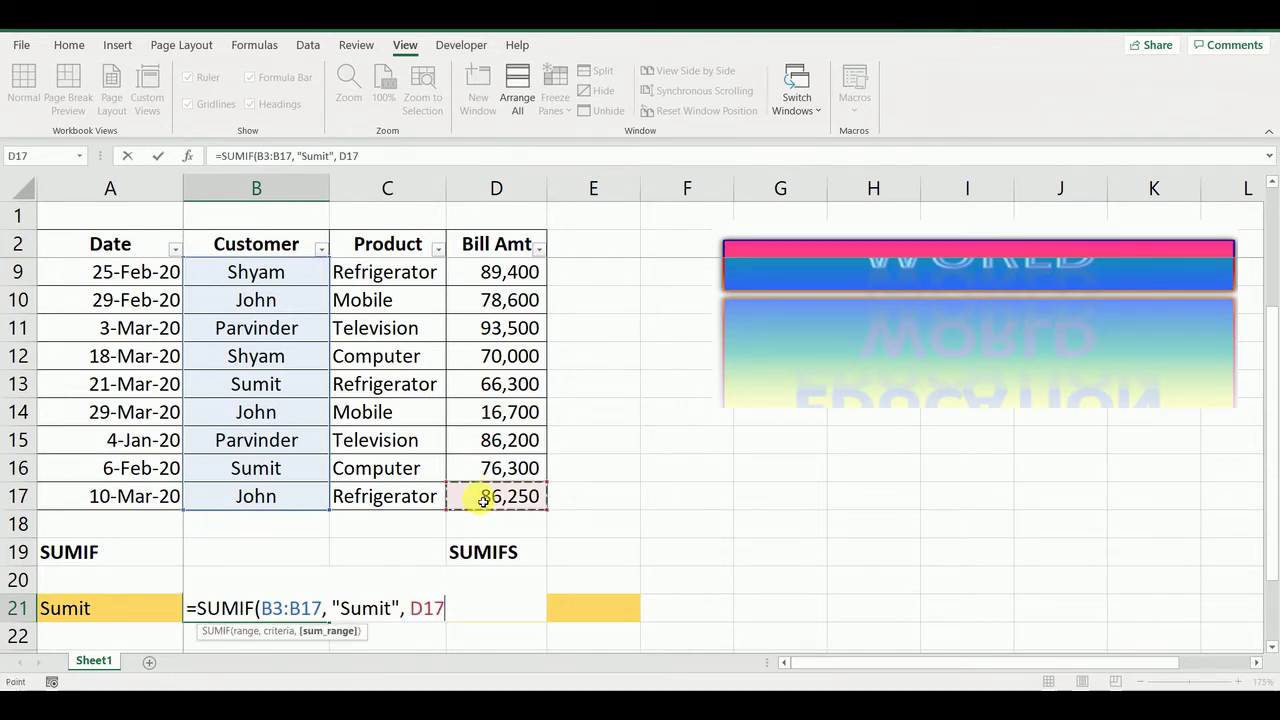
key(ctrl+shift+Up)
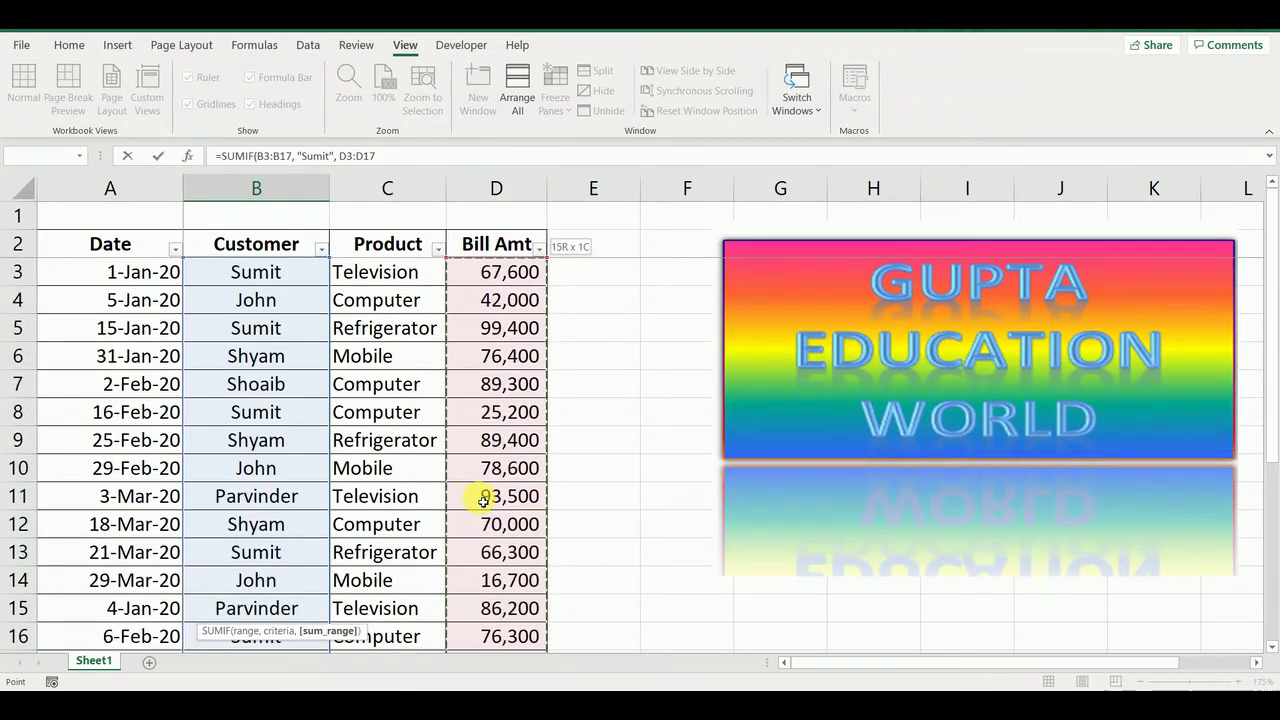
text())
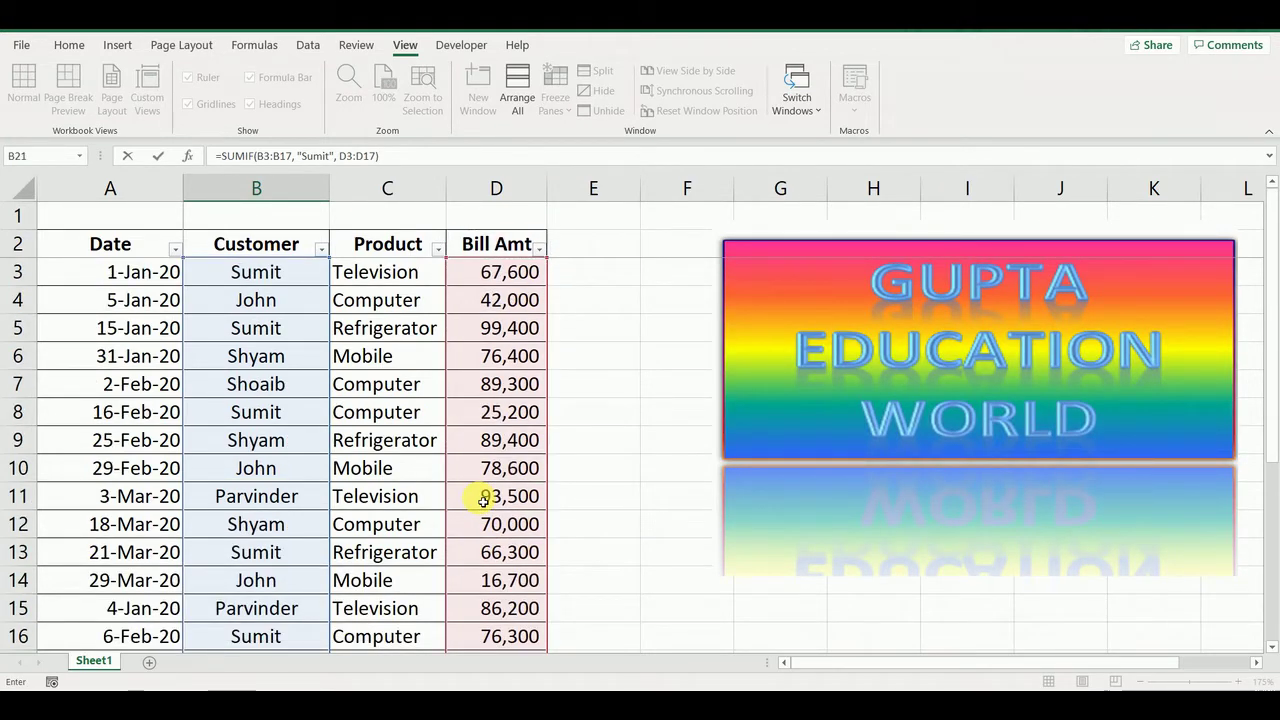
key(Return)
key(Up)
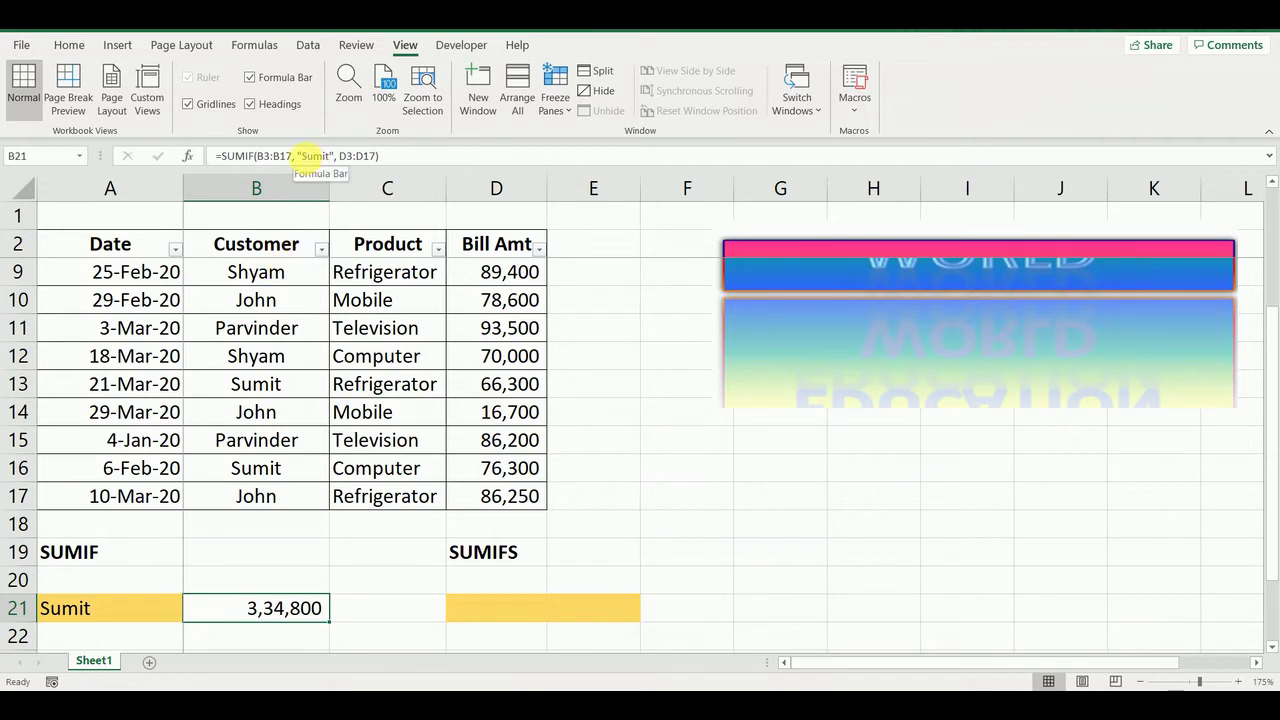
Step: Change the quoted criterion in B21's SUMIF formula to the name of the customer in B9
click(303, 156)
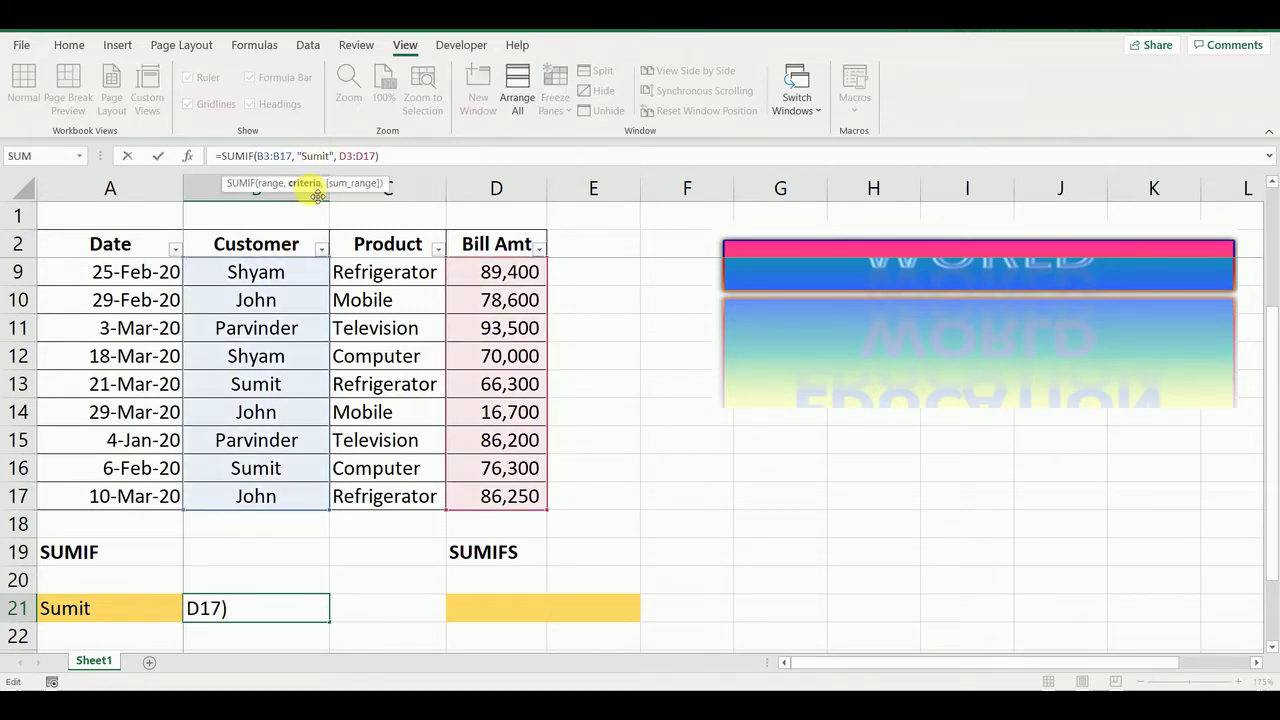
key(Delete)
key(Delete)
key(Delete)
key(Delete)
key(Delete)
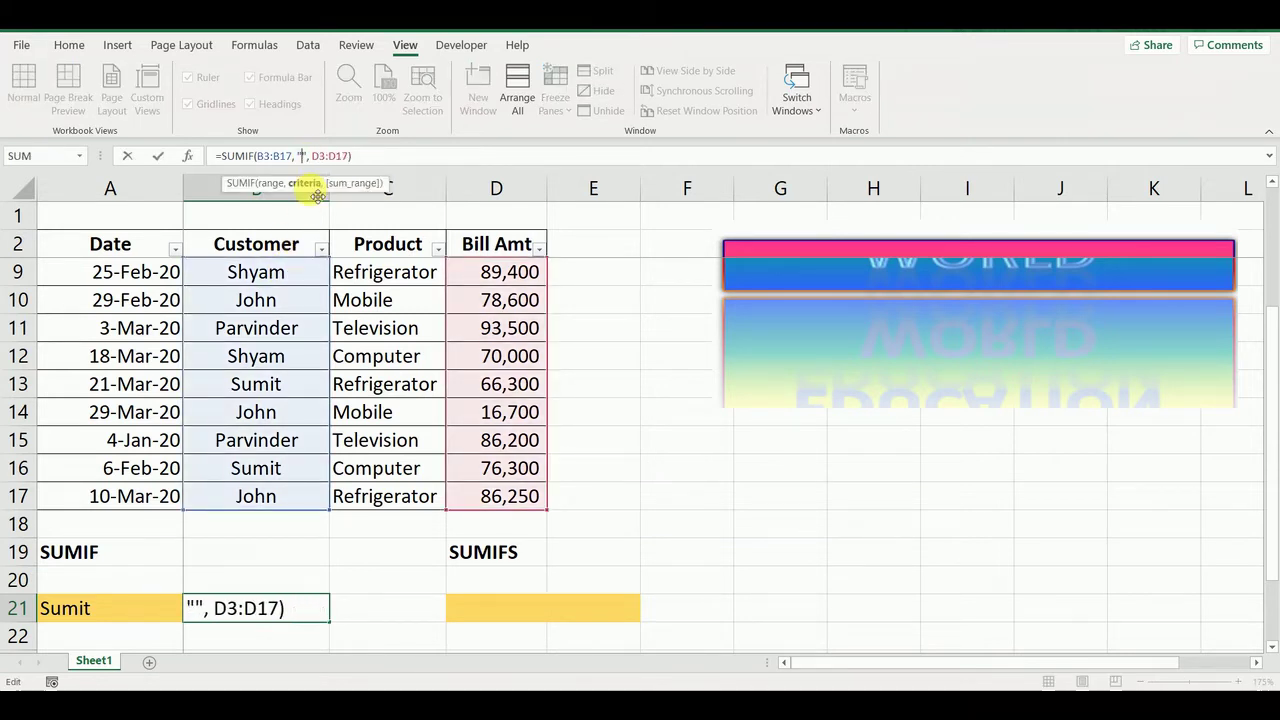
text(Shyam)
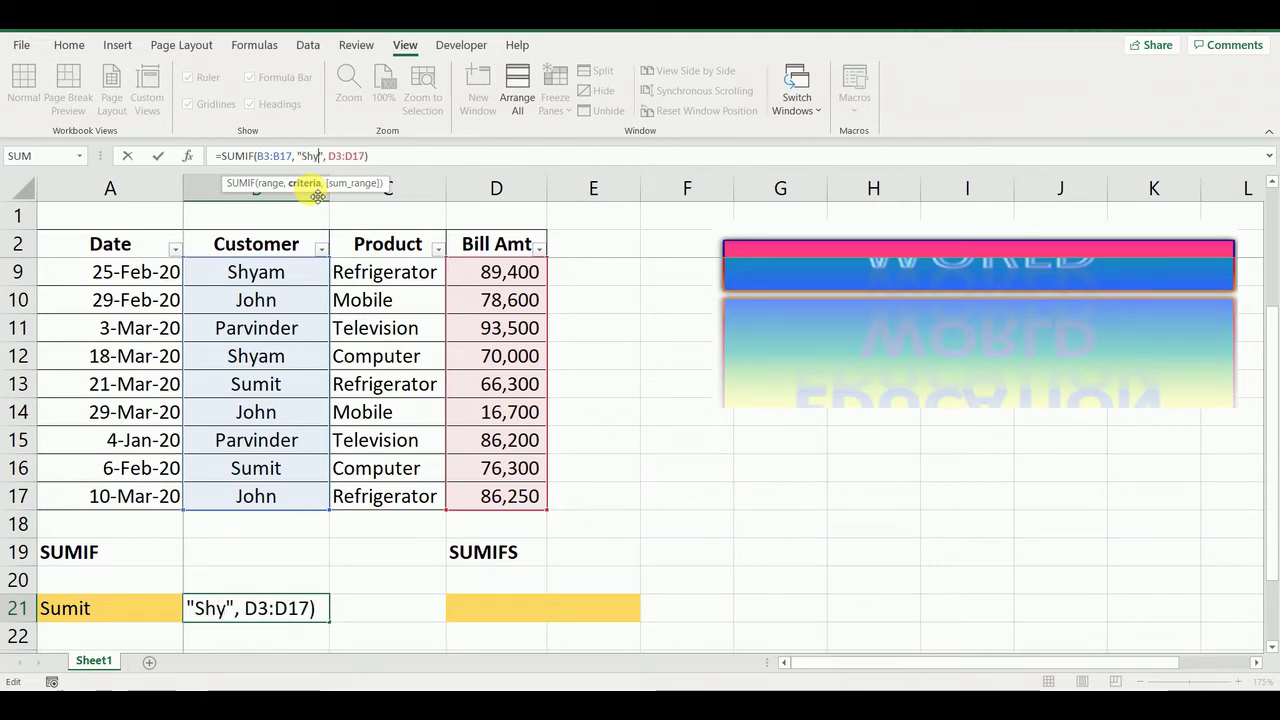
key(Return)
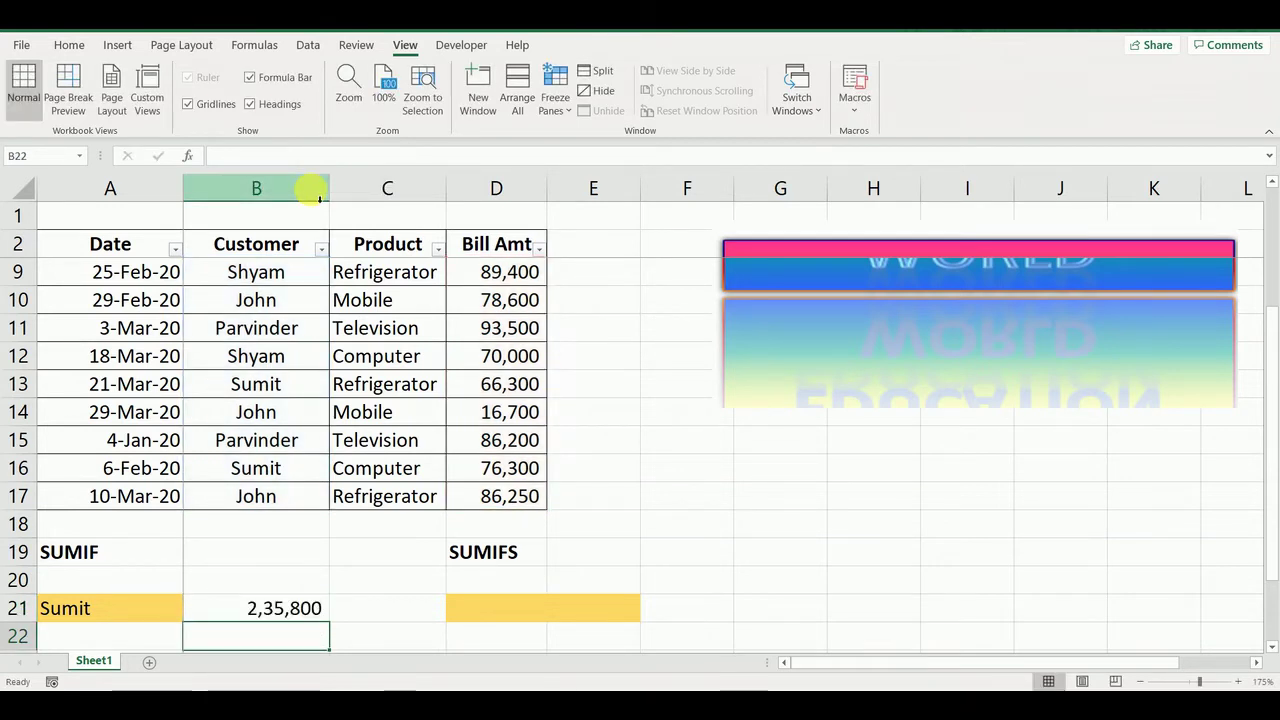
Step: Replace the quoted customer name in B21's SUMIF formula with a reference to A21 as the criterion
key(Up)
key(F2)
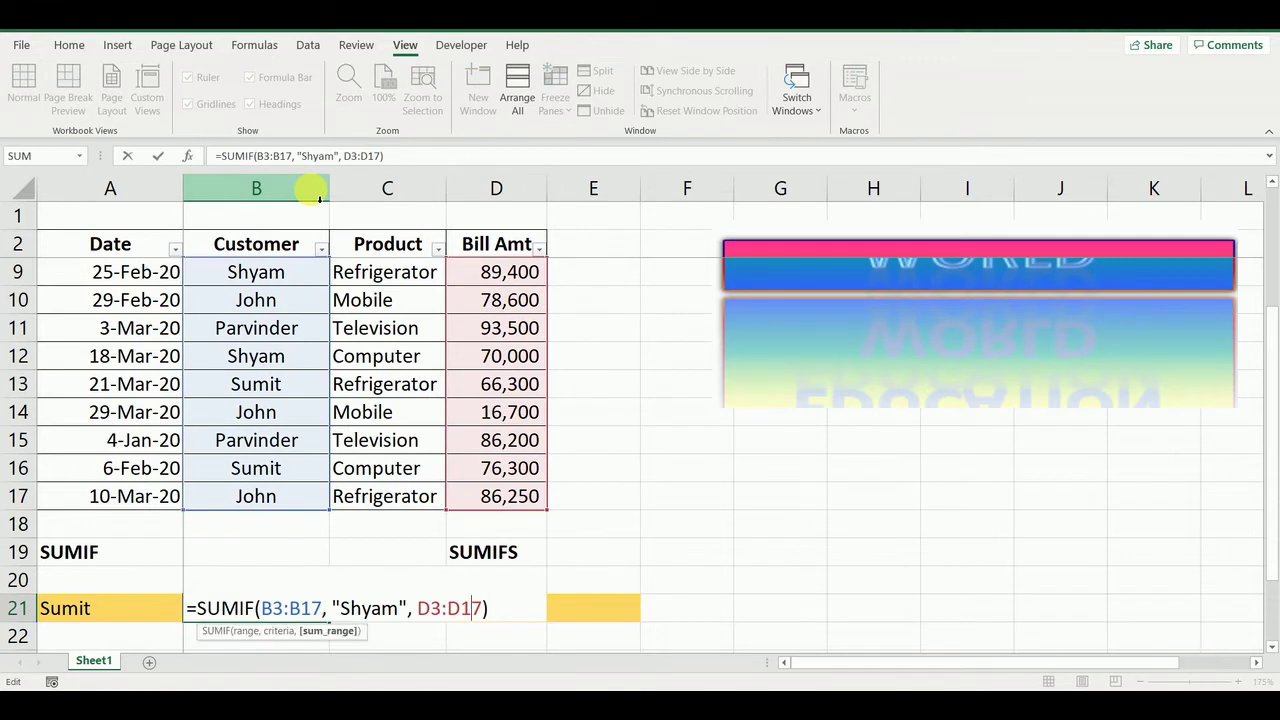
key(Left)
key(Left)
key(Left)
key(Left)
key(Left)
key(Left)
key(Left)
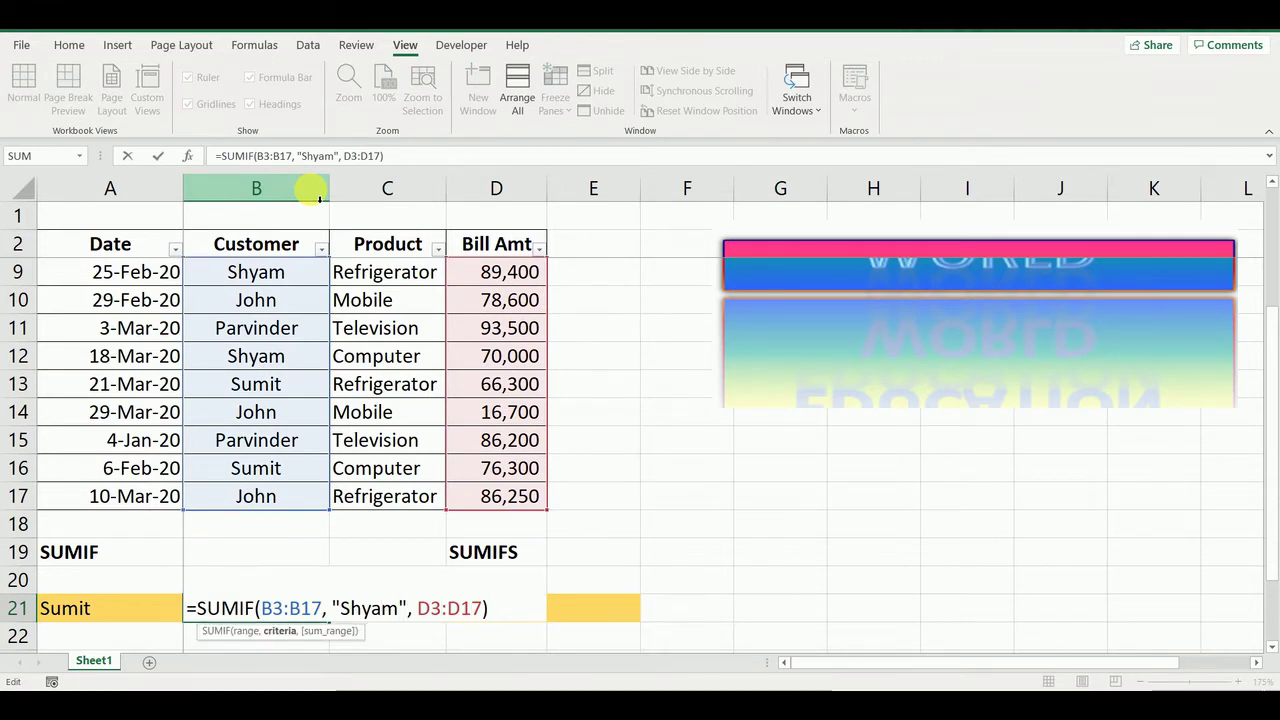
key(BackSpace)
key(BackSpace)
key(BackSpace)
key(BackSpace)
key(BackSpace)
key(BackSpace)
key(BackSpace)
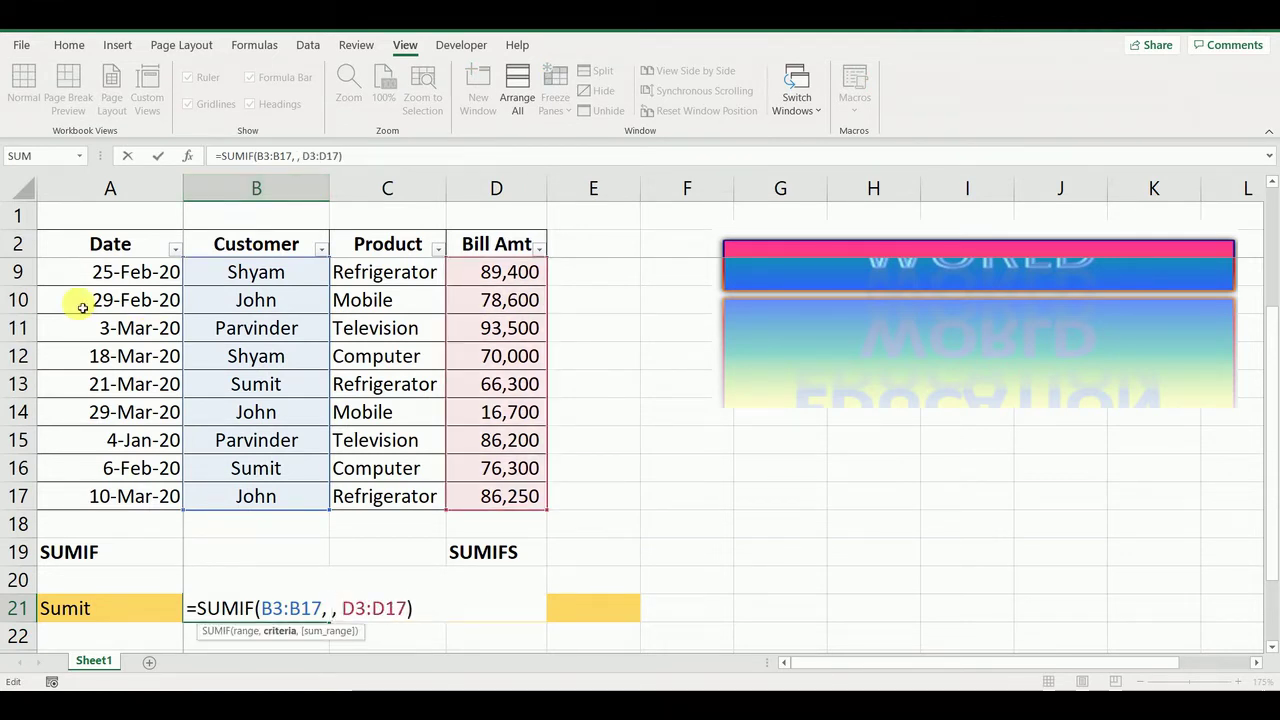
click(80, 608)
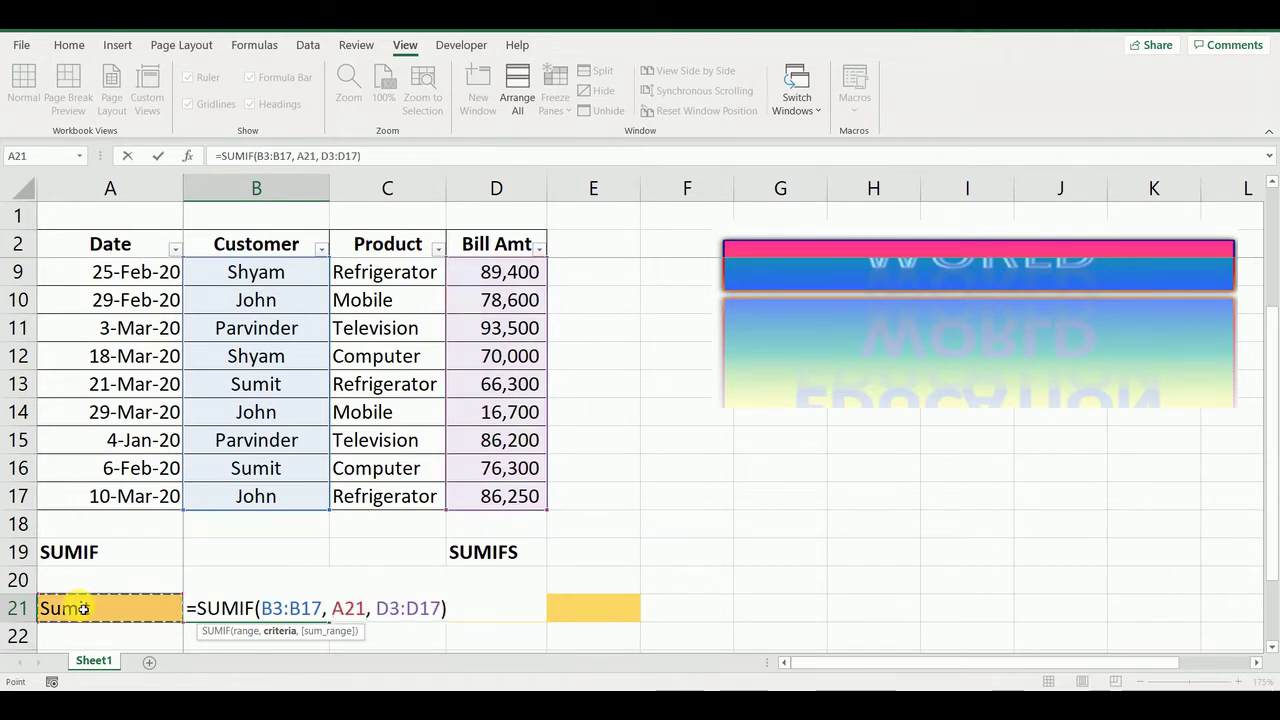
key(Return)
key(Up)
Step: Change the customer name in A21 to the customer listed in B9
click(85, 608)
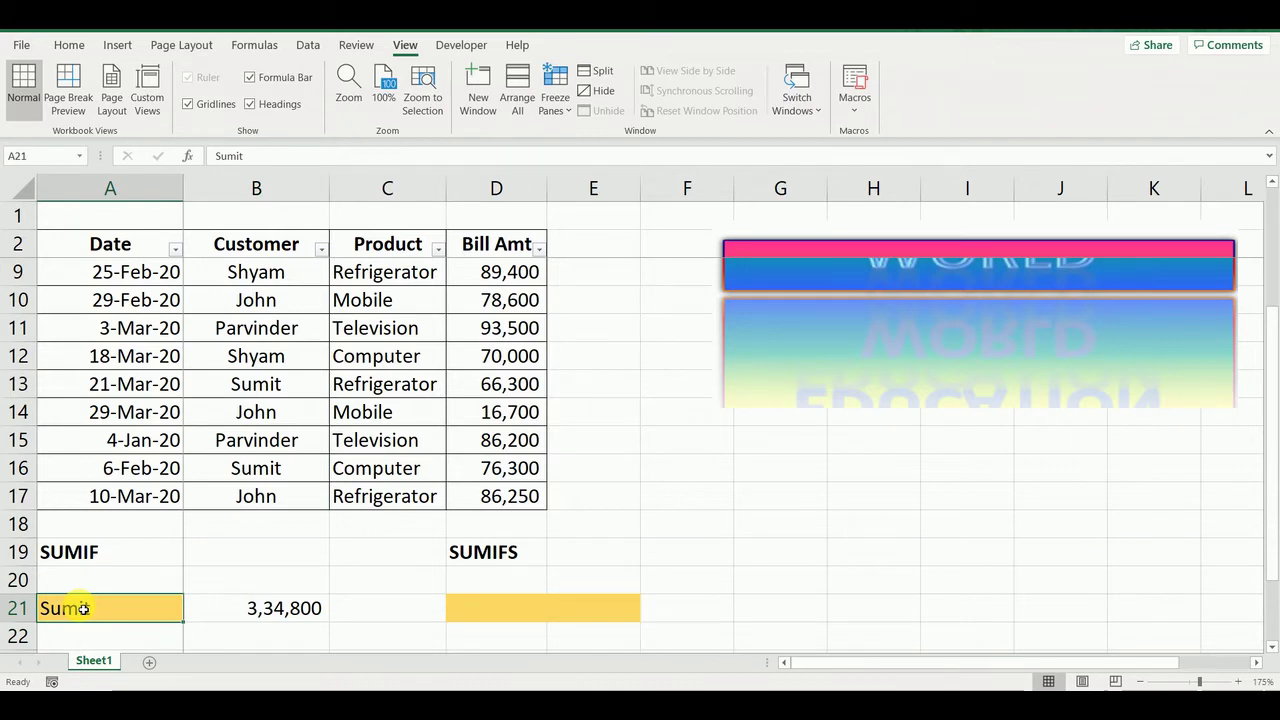
text(Shyam)
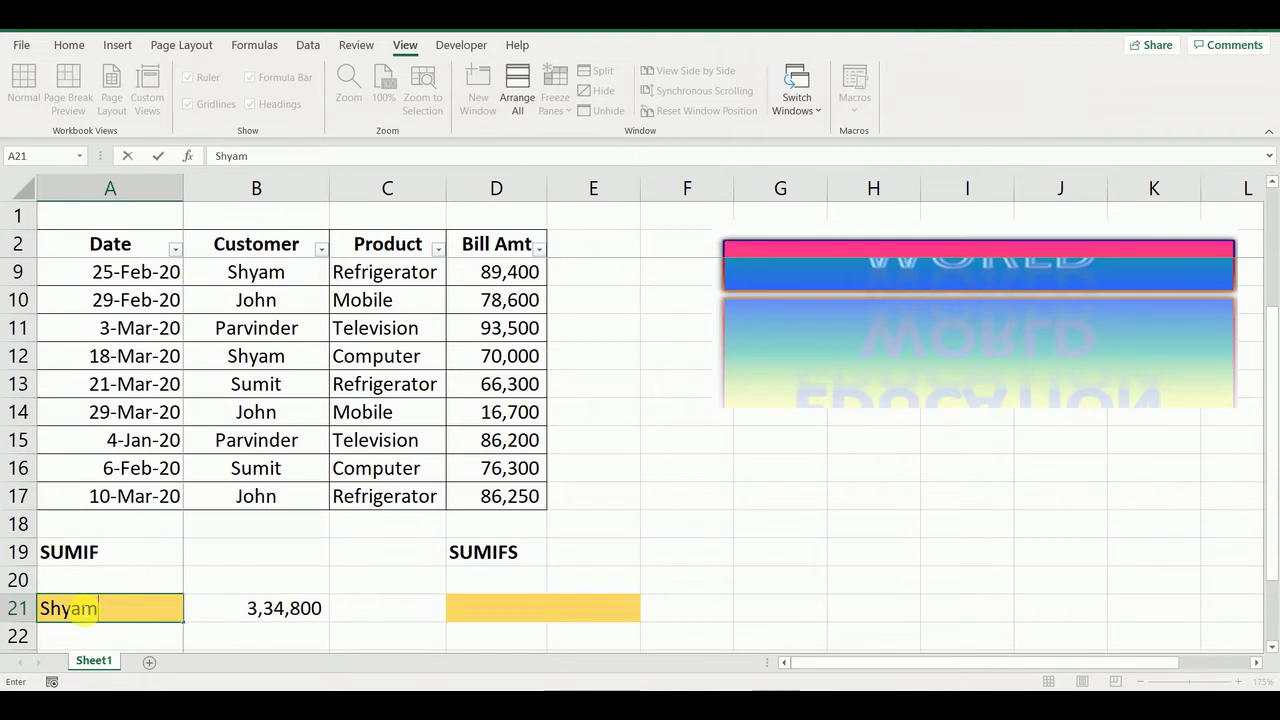
key(Return)
Step: Set the customer name in A21 to the customer listed in B10
click(85, 608)
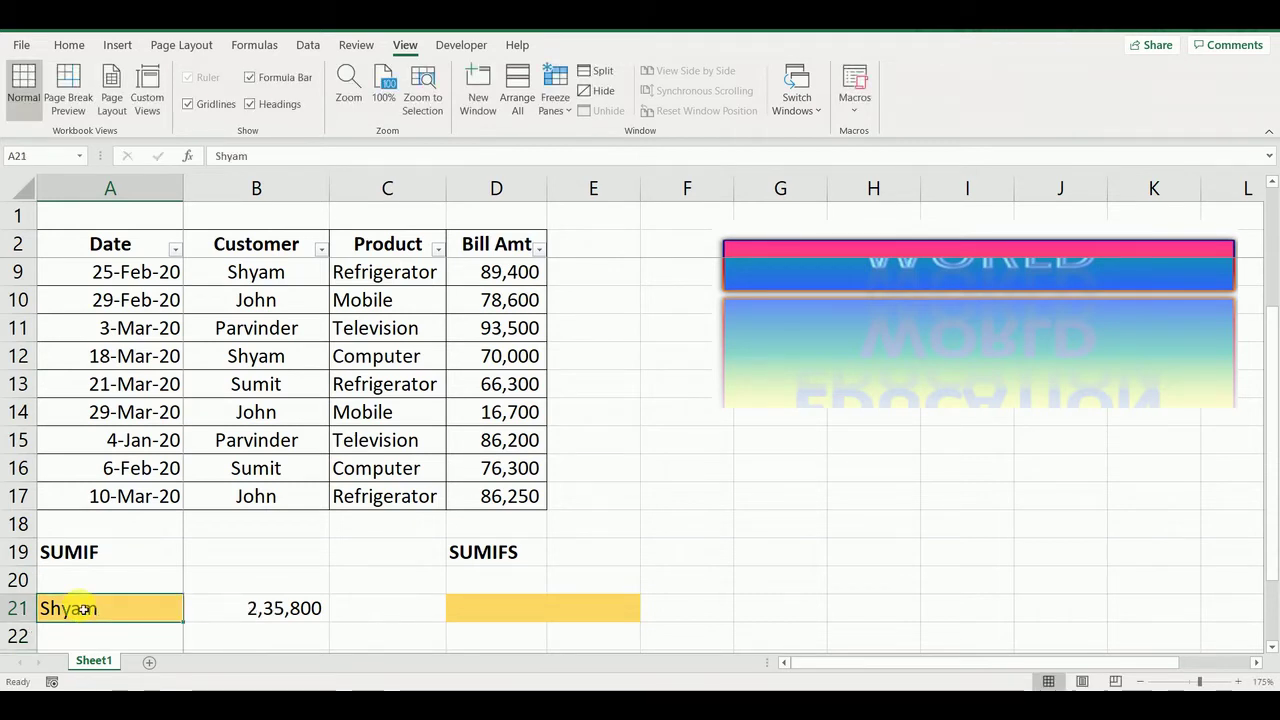
text(Johan)
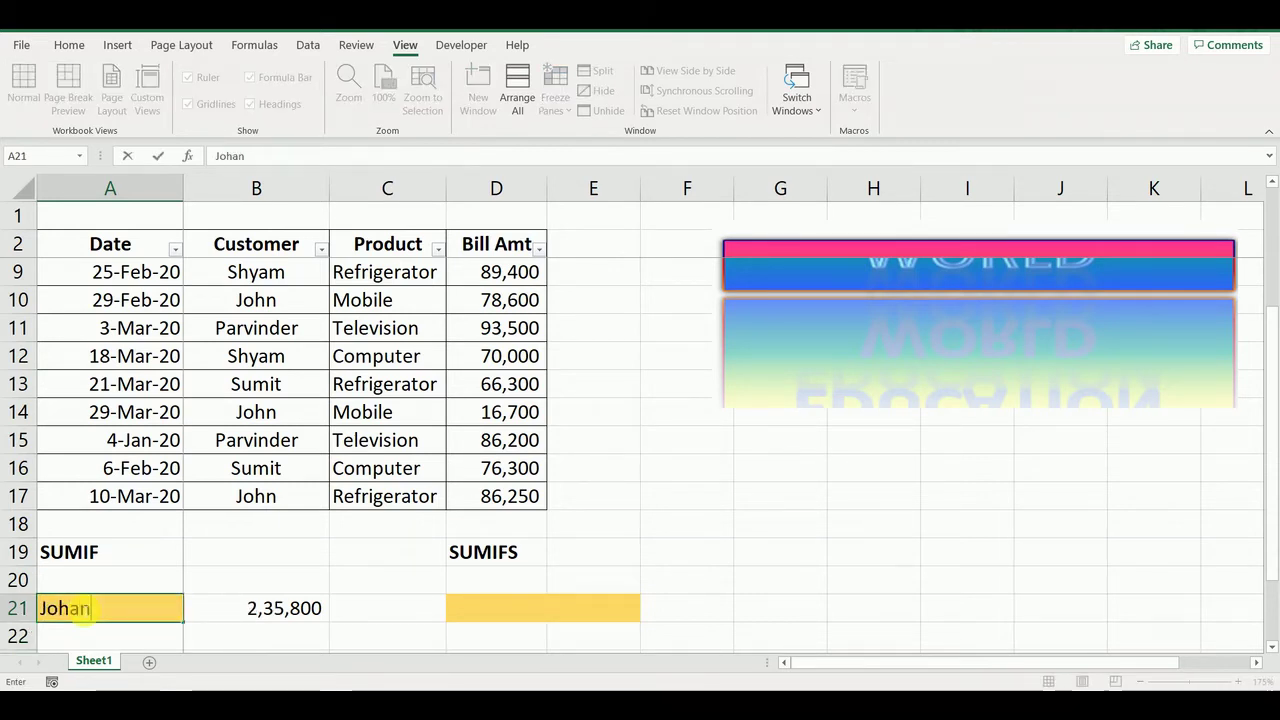
key(BackSpace)
text(n)
key(Return)
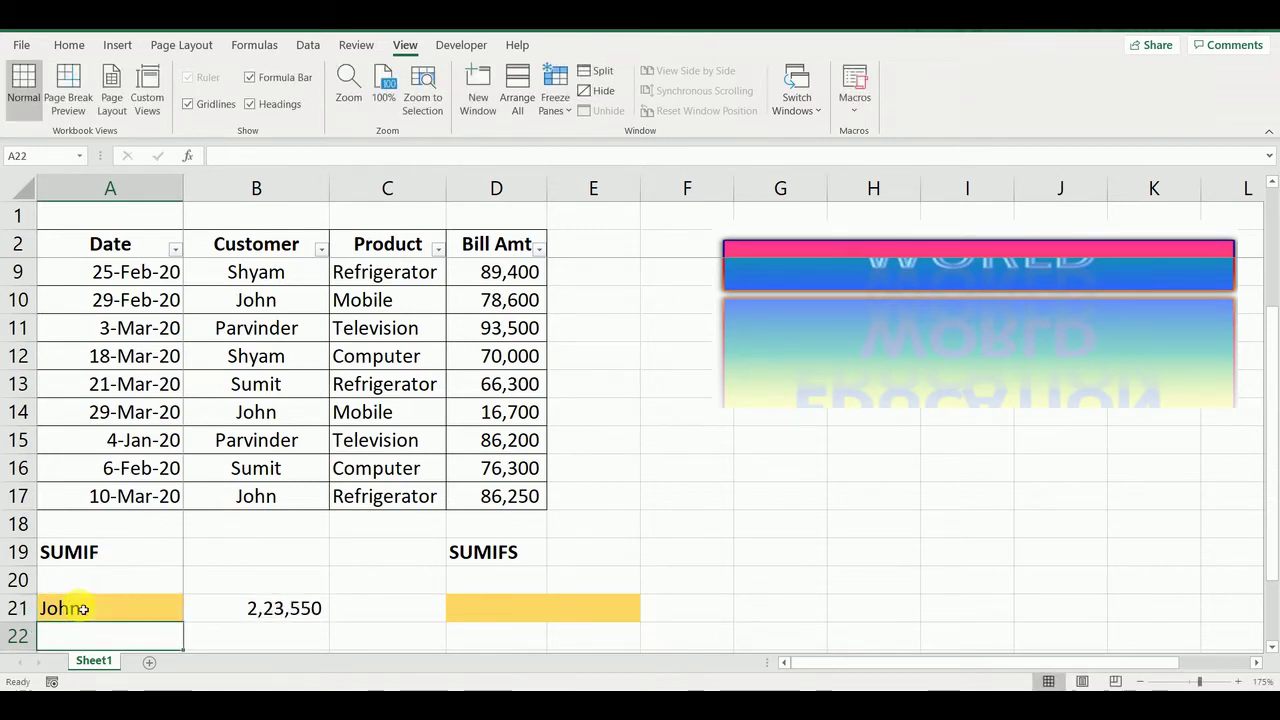
Step: Enter the same customer name as A21 in D21 and the product Mobile in E21 under SUMIFS
key(Up)
key(Right)
key(Right)
key(Right)
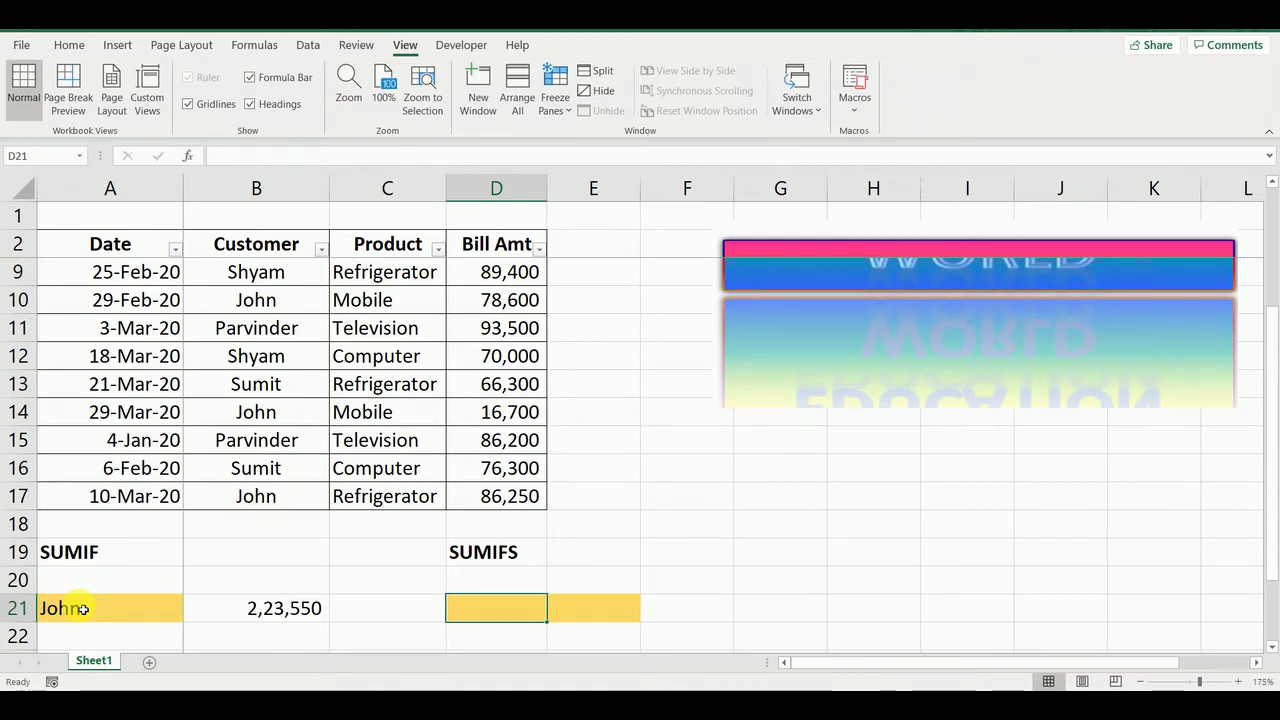
text(John)
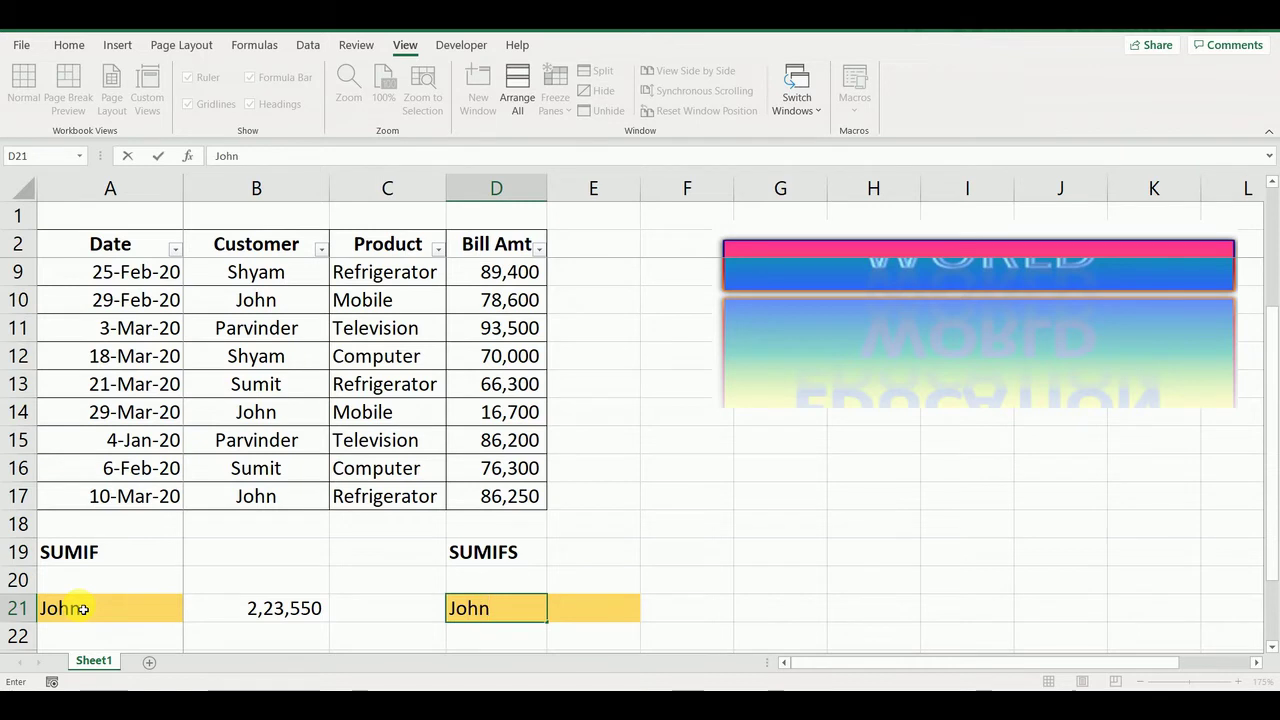
key(Tab)
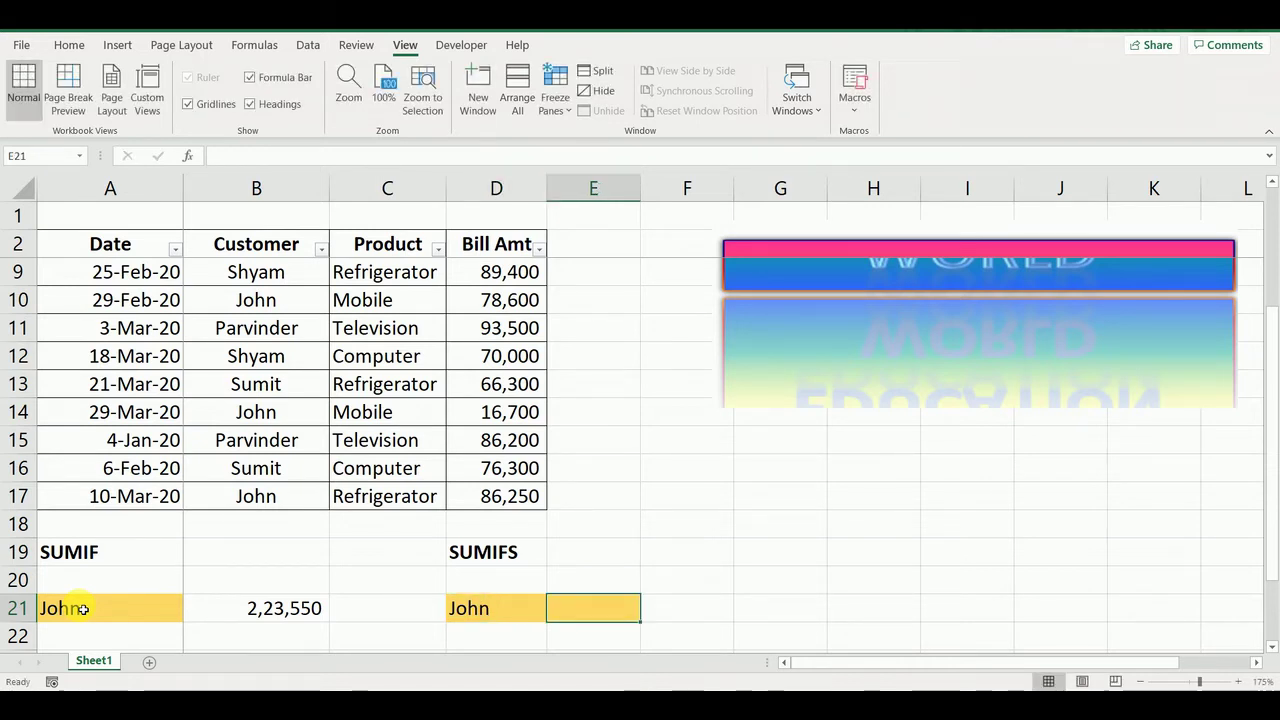
text(Mobile)
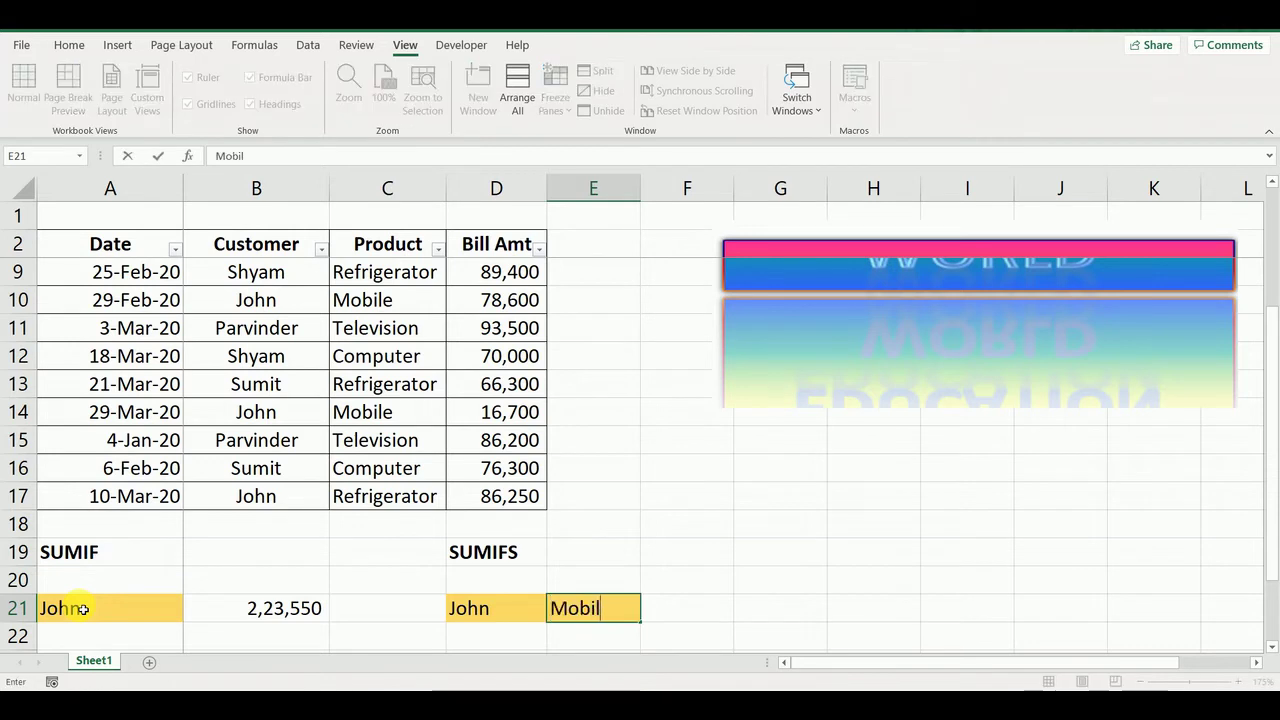
key(Return)
Step: Start a SUMIFS formula in F21 with the Bill Amt values D3:D17 as the sum range
key(Up)
key(Right)
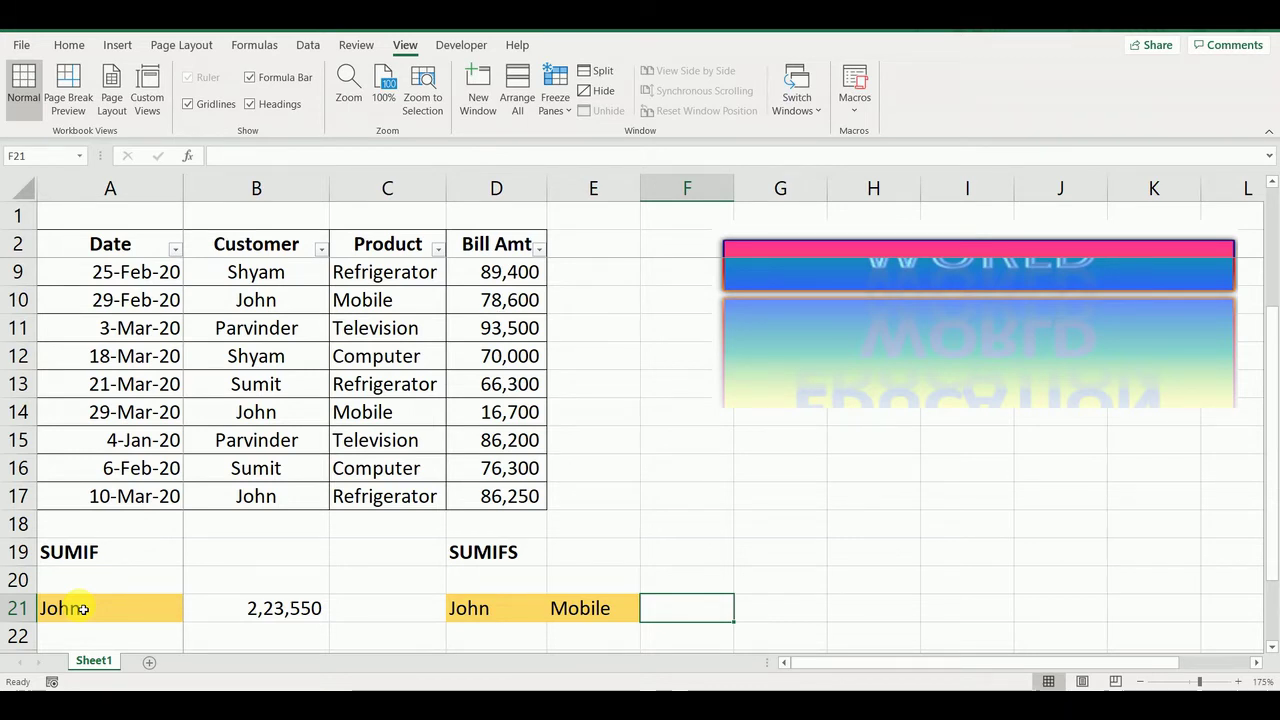
text(=sumi)
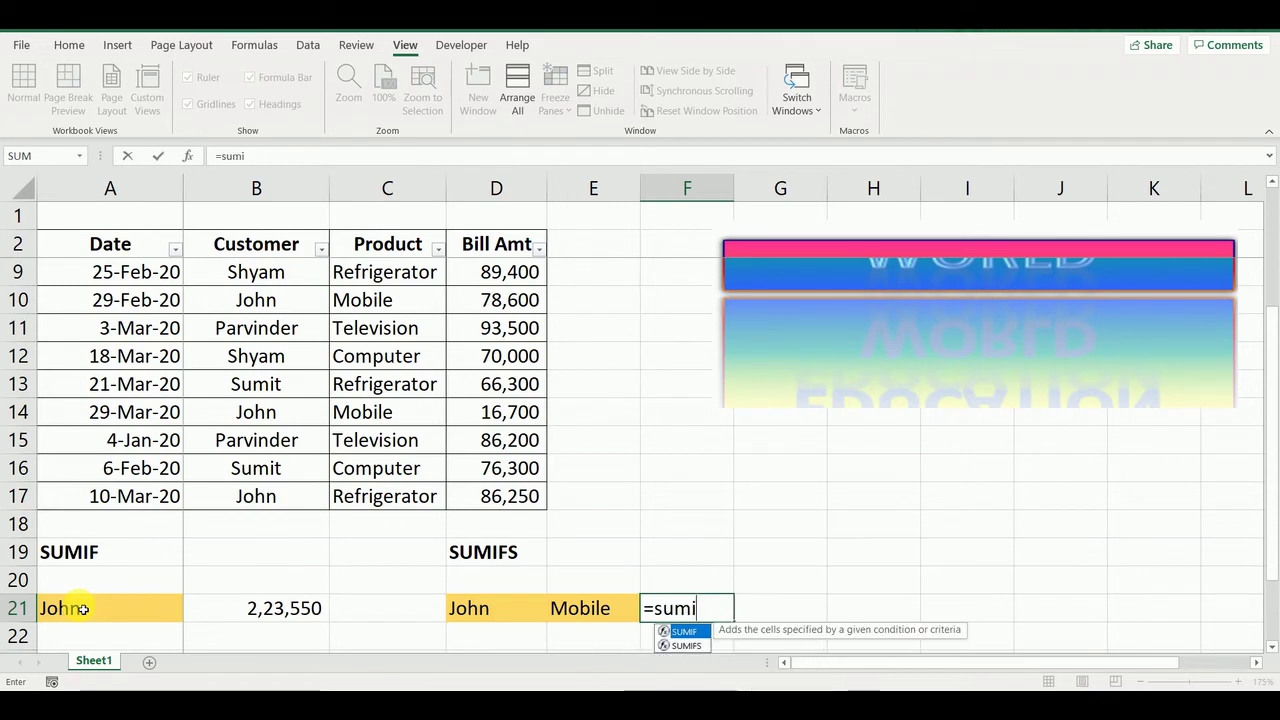
text(fs)
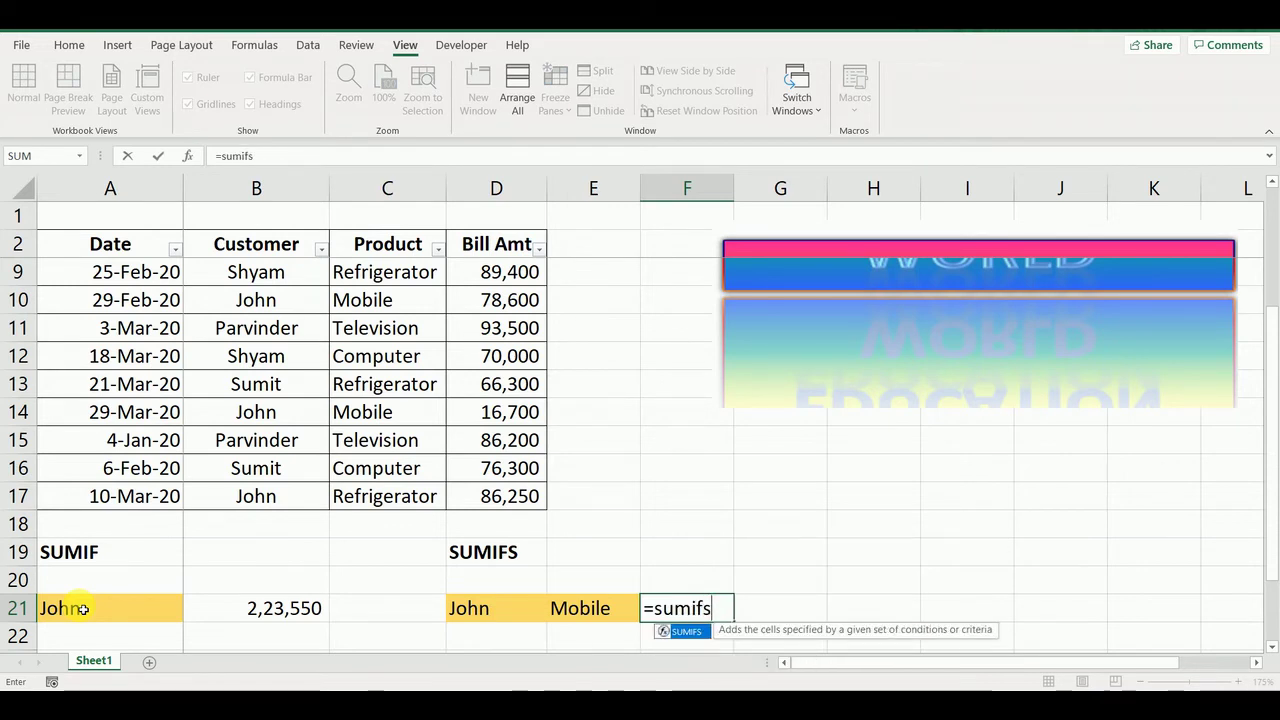
text(()
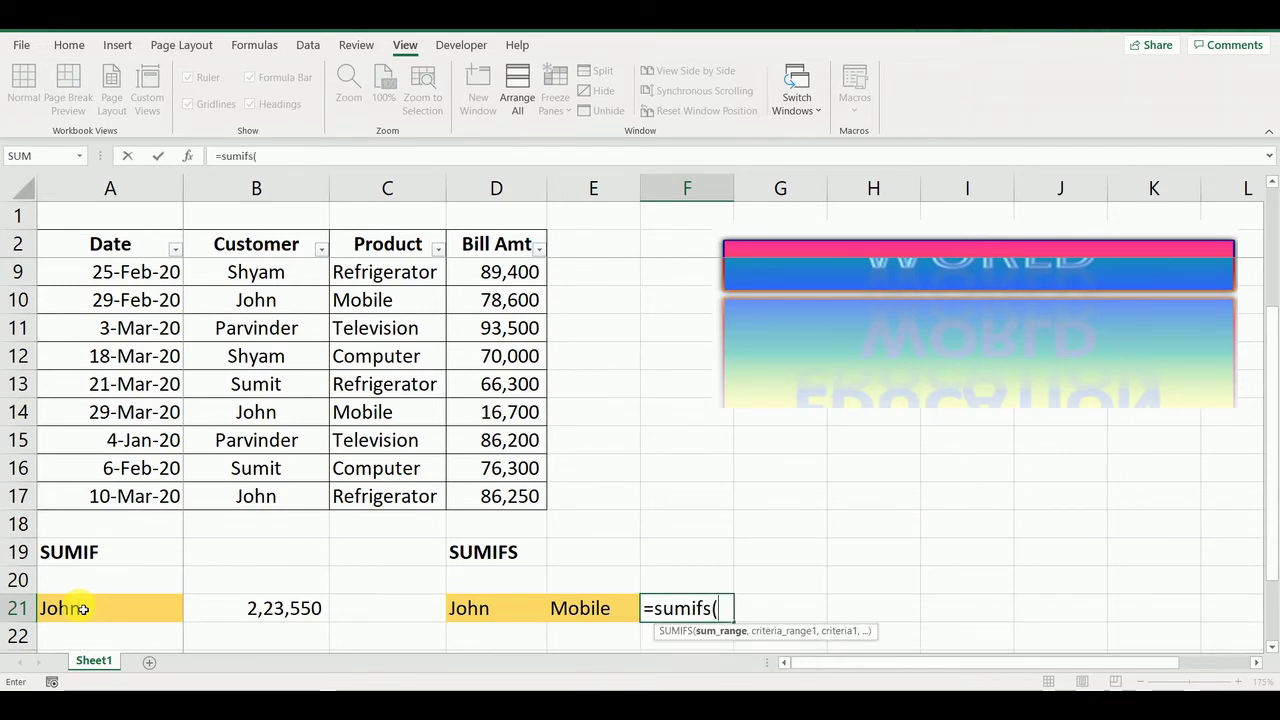
key(Up)
key(Up)
key(Up)
key(Up)
key(Up)
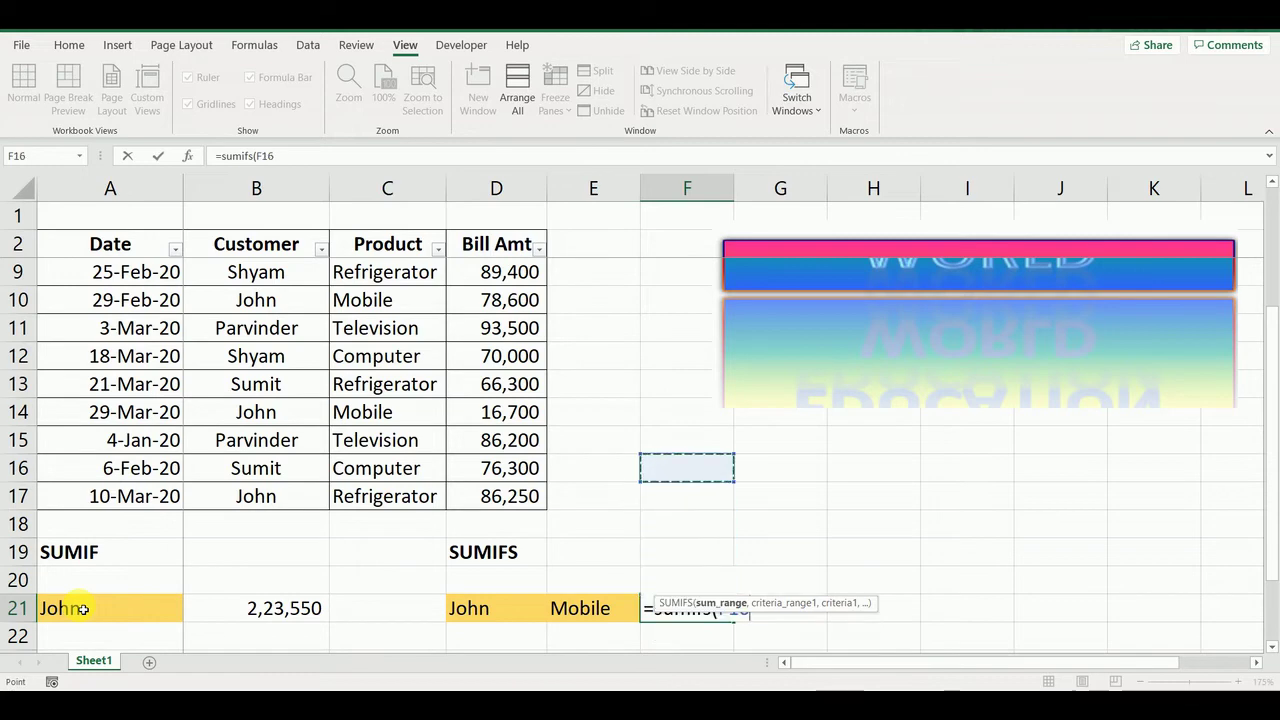
key(Down)
key(Left)
key(Left)
key(shift+Up)
key(shift+Up)
key(shift+Up)
key(shift+Up)
key(shift+Up)
key(shift+Up)
key(shift+Up)
key(shift+Up)
key(shift+Up)
key(shift+Up)
key(shift+Up)
key(shift+Up)
key(shift+Up)
key(shift+Up)
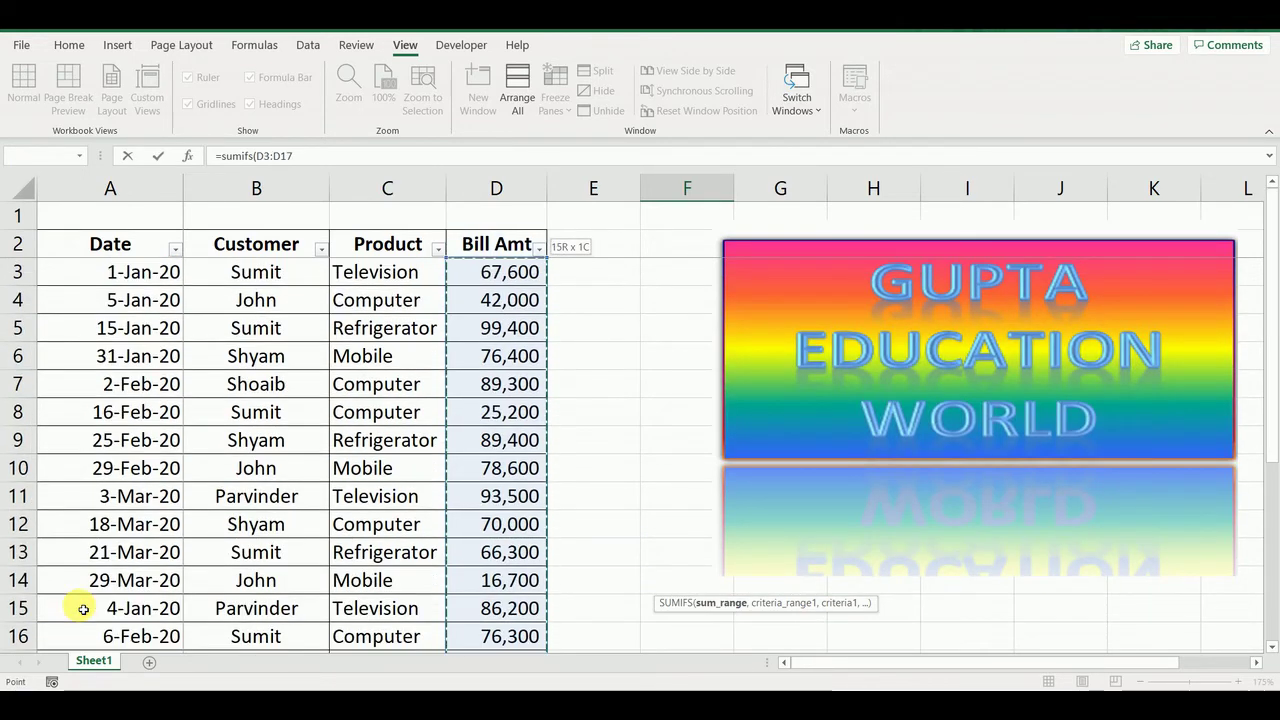
text(,)
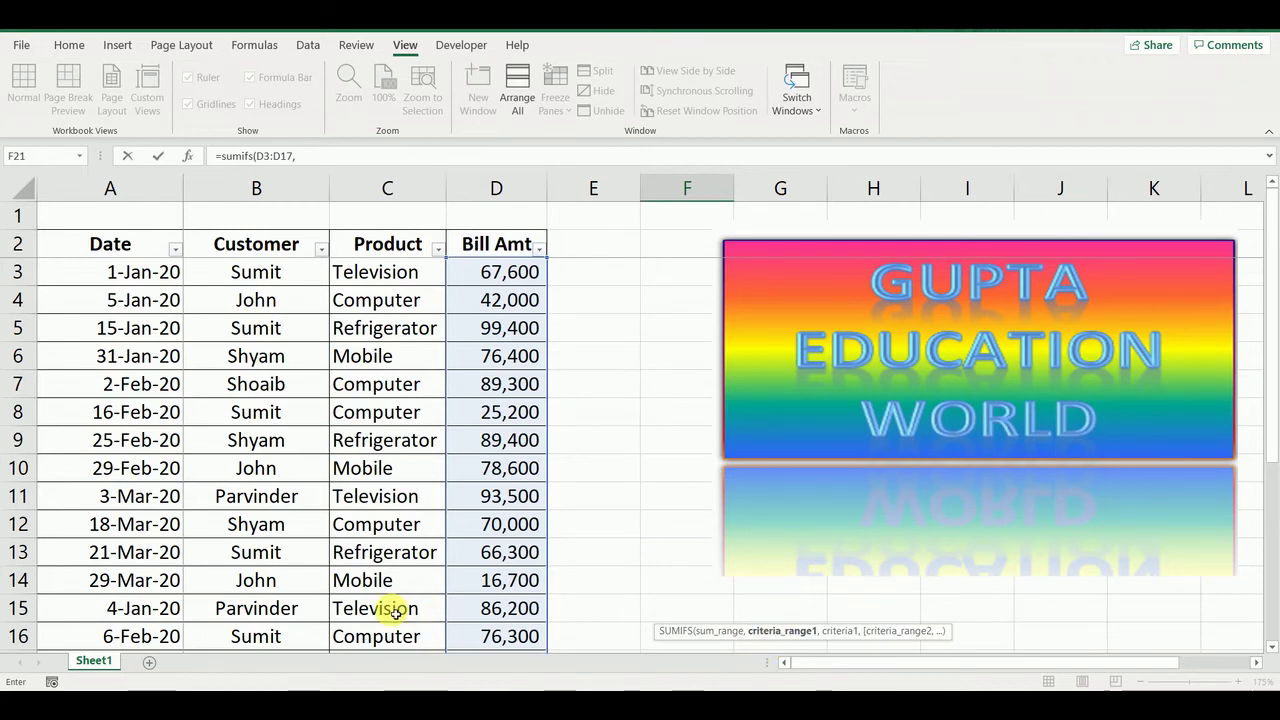
Step: Add the Customer values B3:B17 as the first criteria range of F21's SUMIFS formula
scroll(396, 613, down, 2)
key(Left)
key(Left)
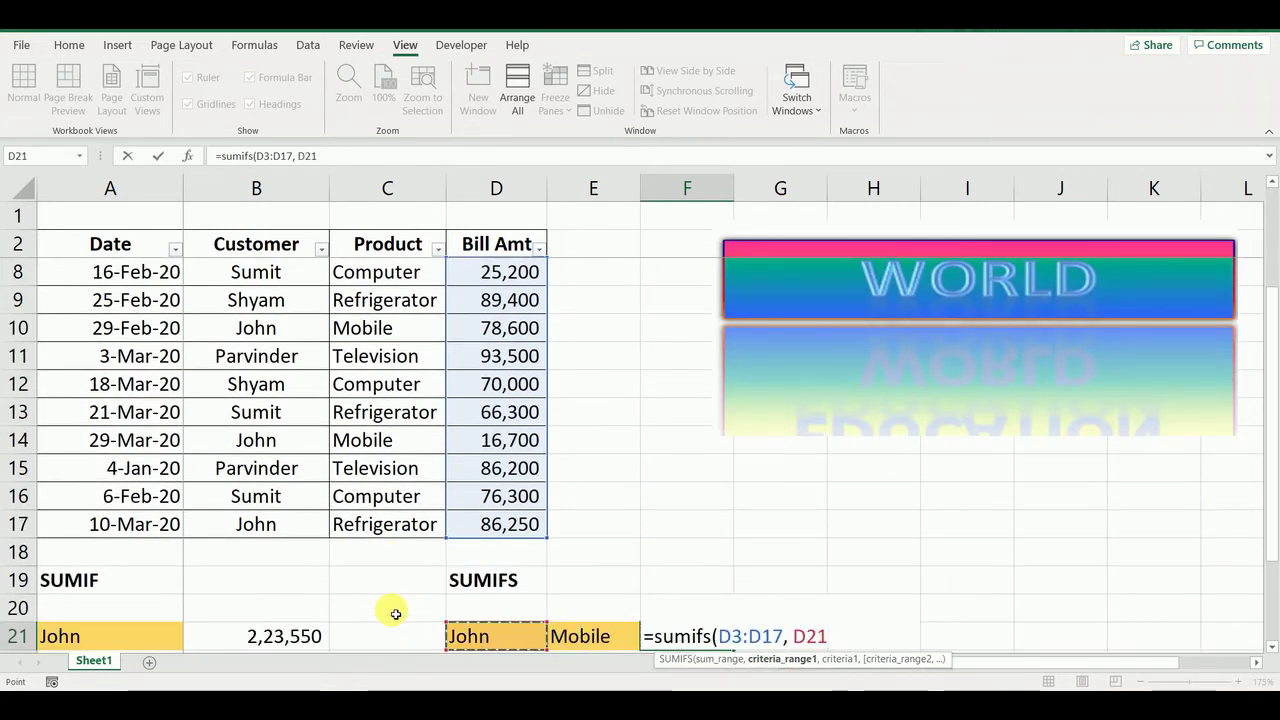
key(Left)
key(Left)
key(Left)
key(Up)
key(Up)
key(Up)
key(Up)
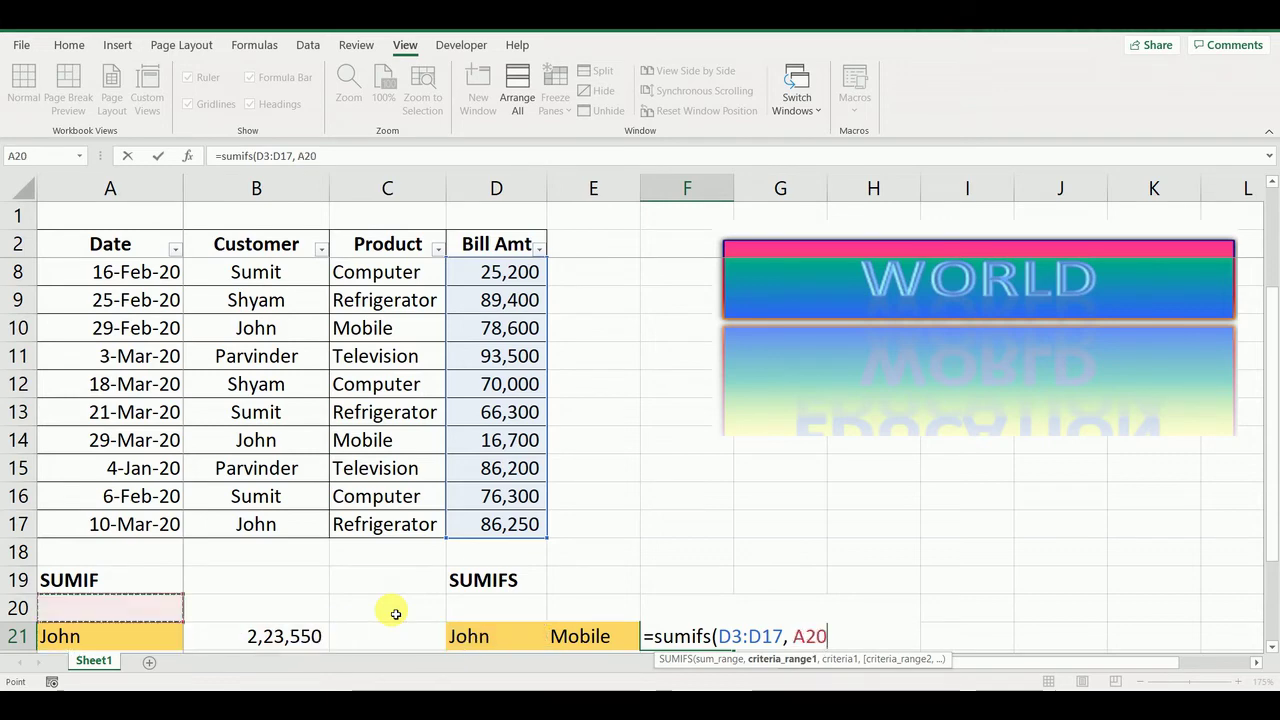
key(Right)
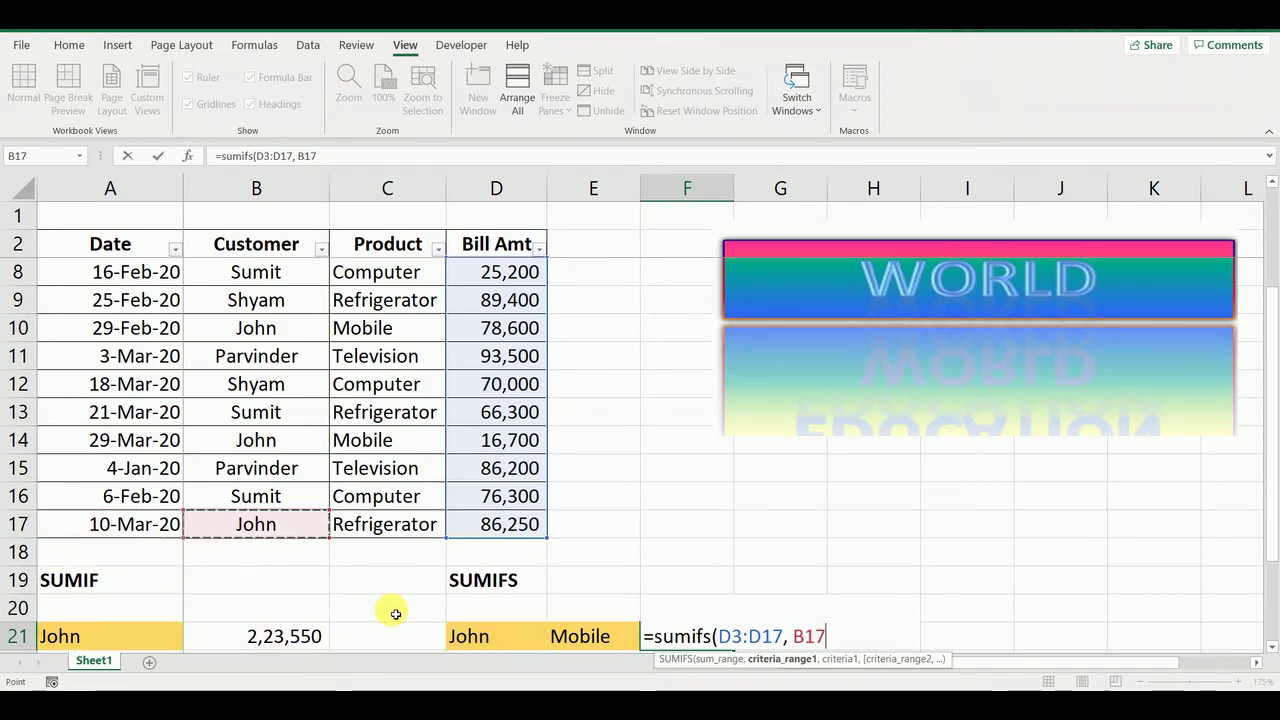
key(ctrl+shift+Up)
scroll(396, 613, up, 2)
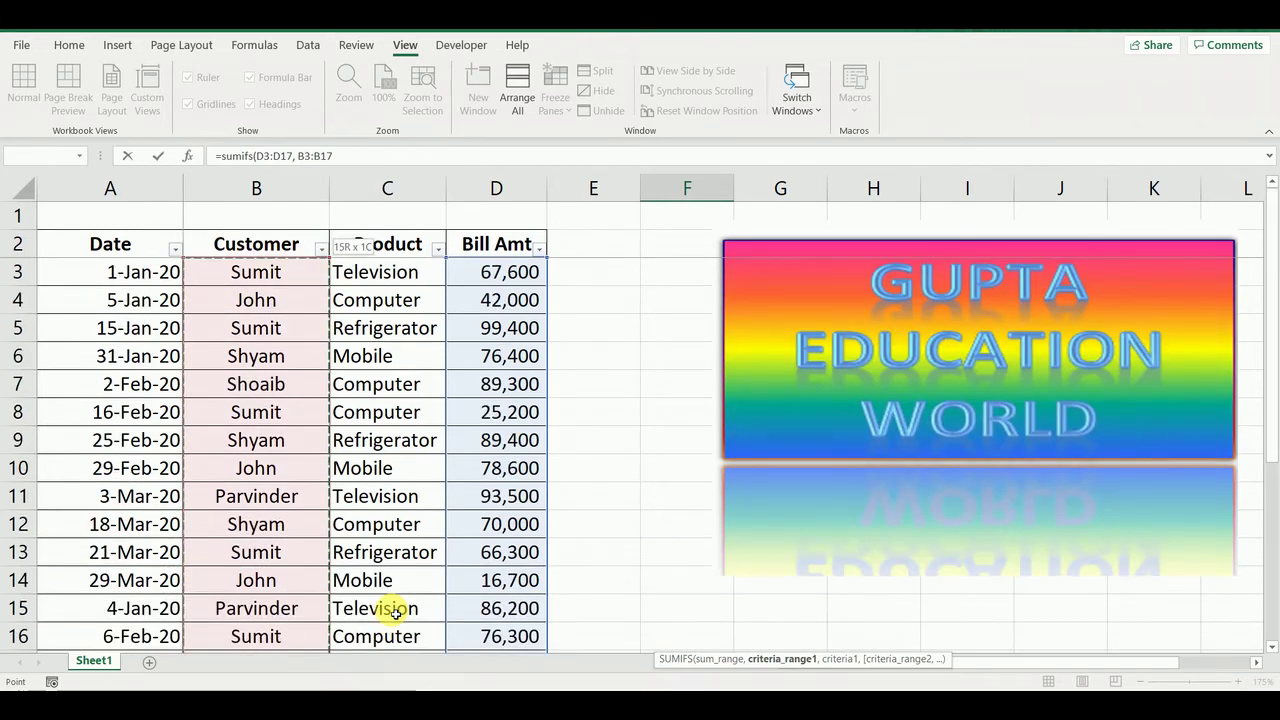
text(,)
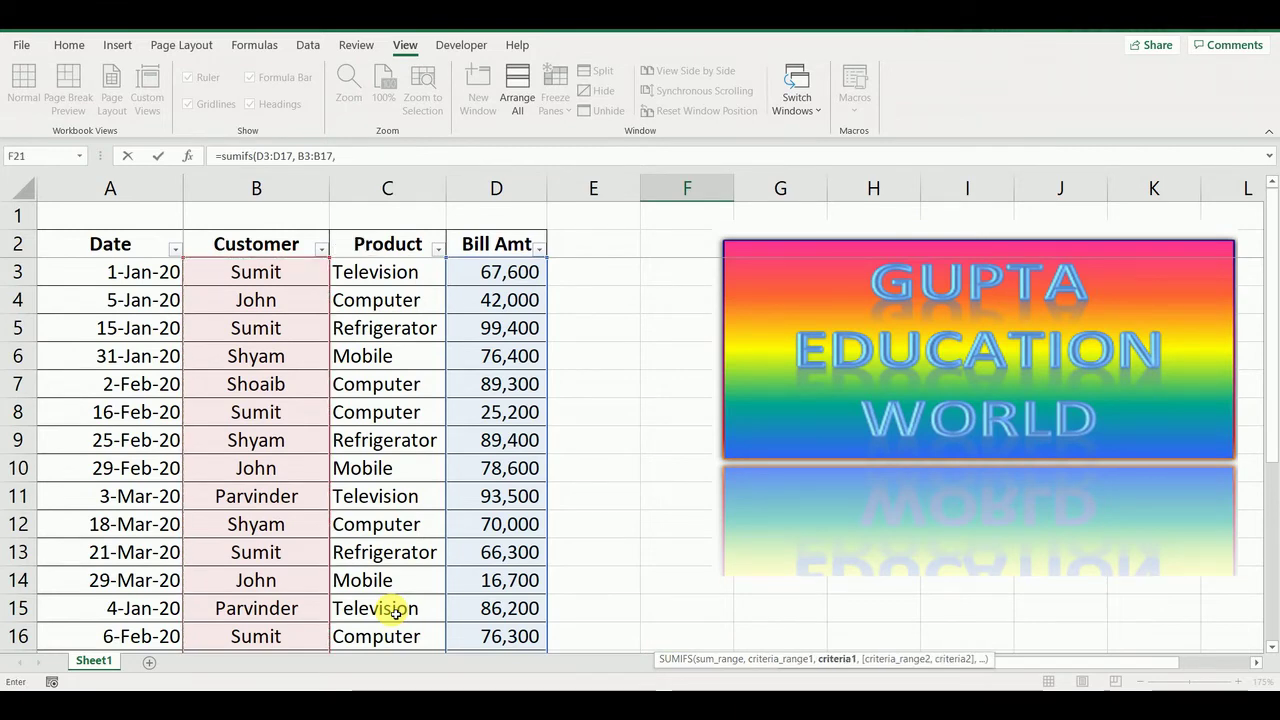
Step: Add the customer cell D21 as the first criterion of the SUMIFS formula
key(Left)
key(Left)
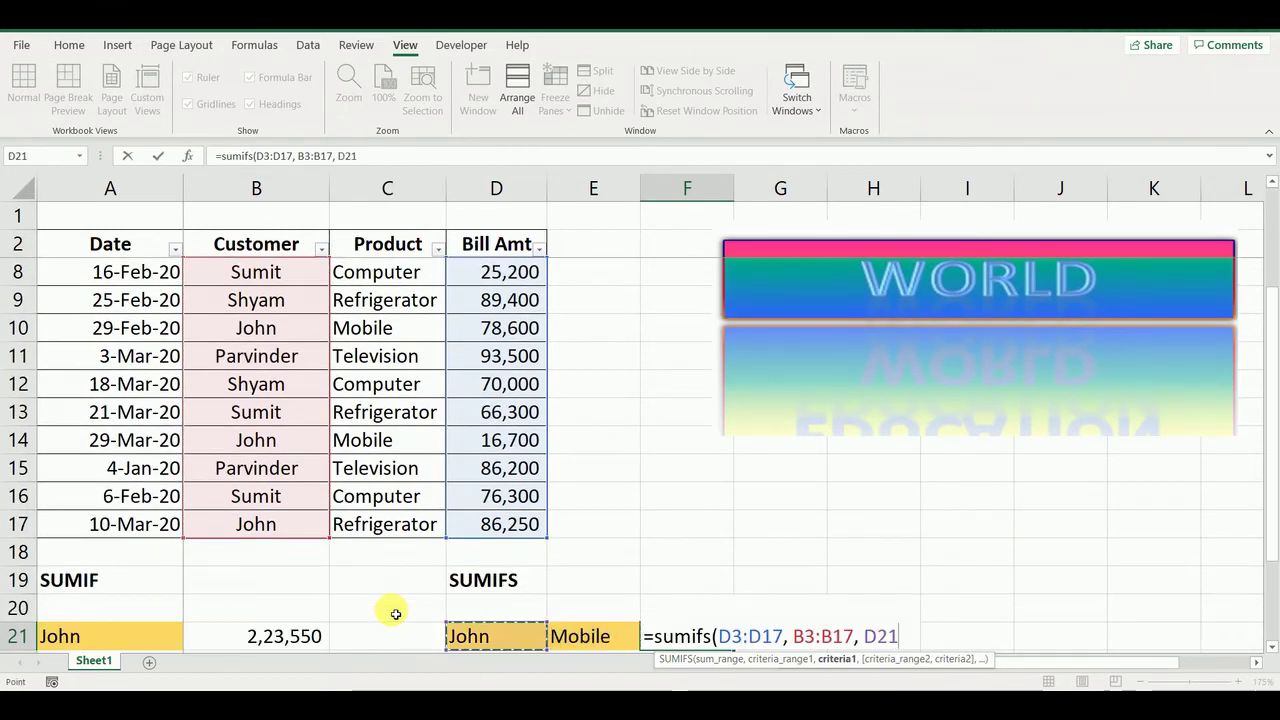
key(Left)
key(Right)
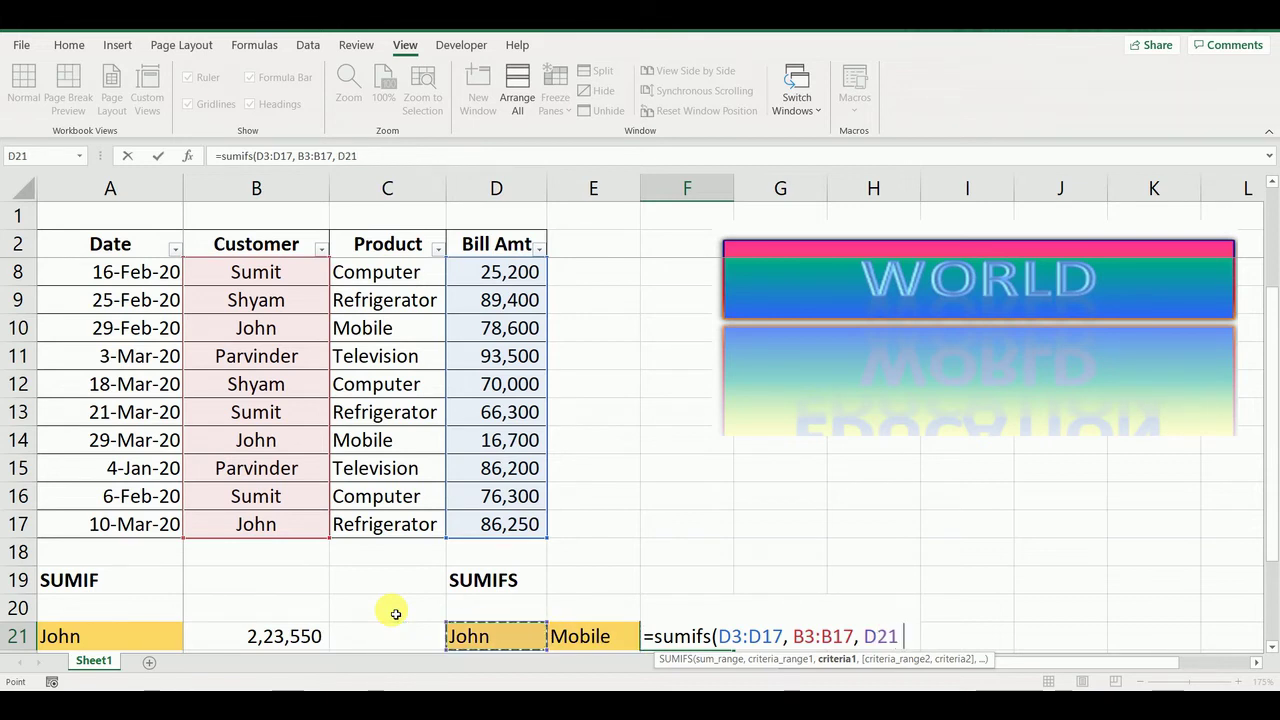
text(,)
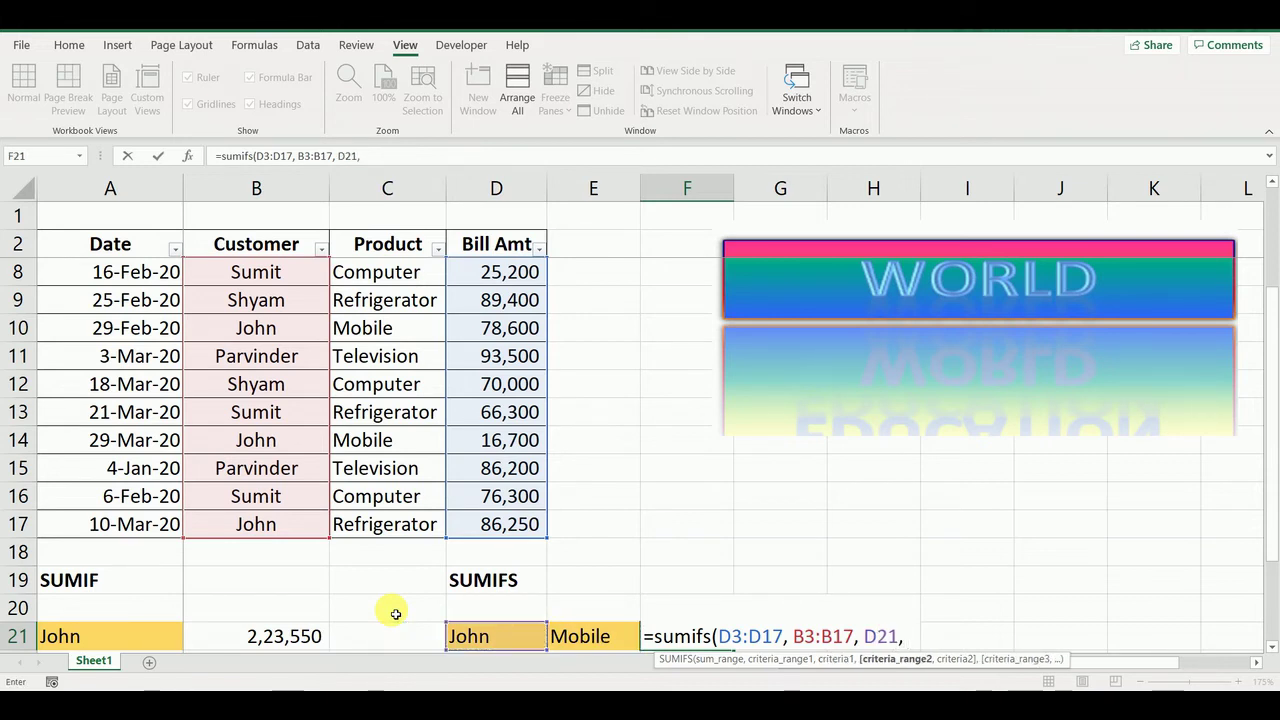
Step: Add the Product values C3:C17 as the second criteria range with E21 as its criterion, and close the SUMIFS formula's parenthesis
key(Up)
key(Up)
key(Up)
key(Up)
key(Up)
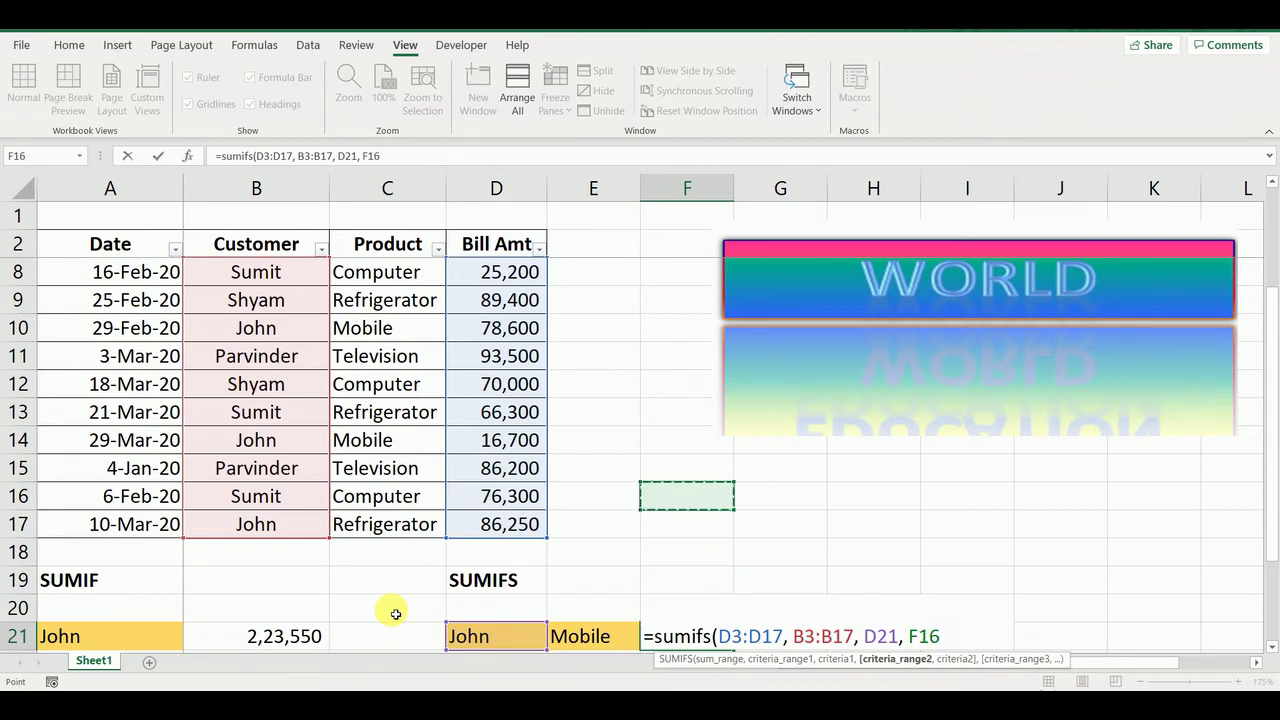
key(Left)
key(Left)
key(Left)
key(Left)
key(Down)
key(Right)
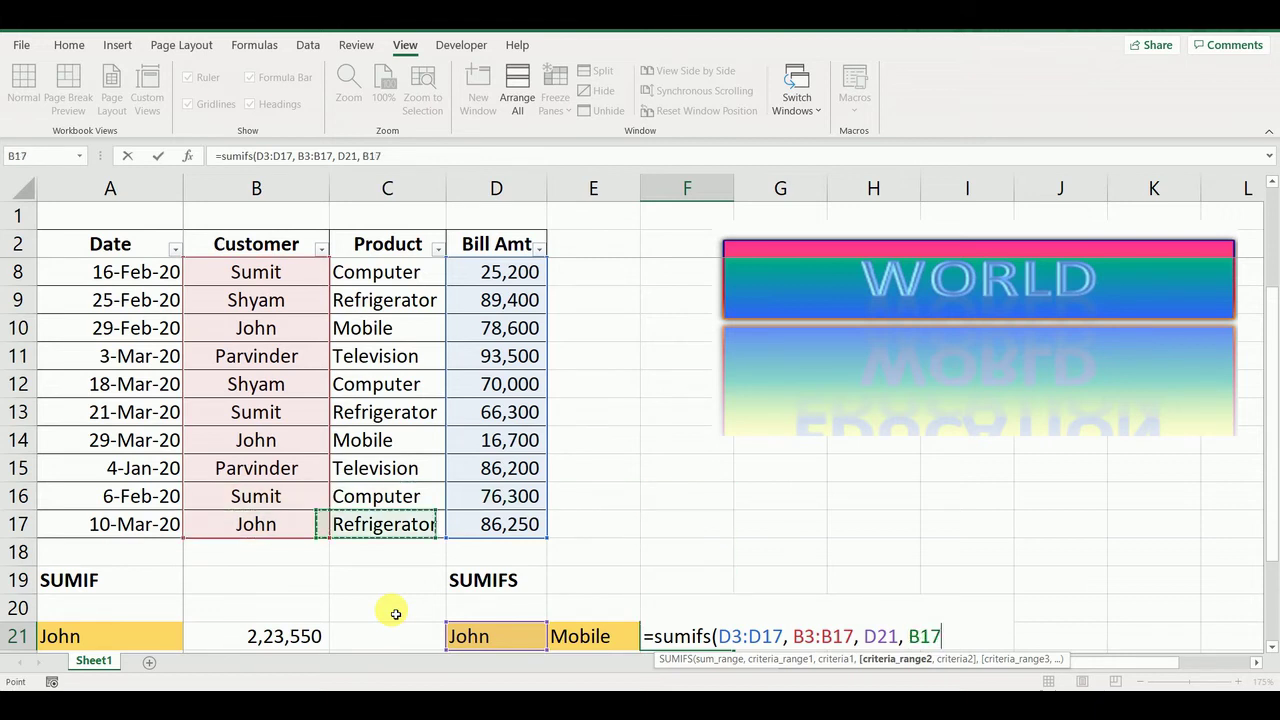
key(ctrl+shift+Up)
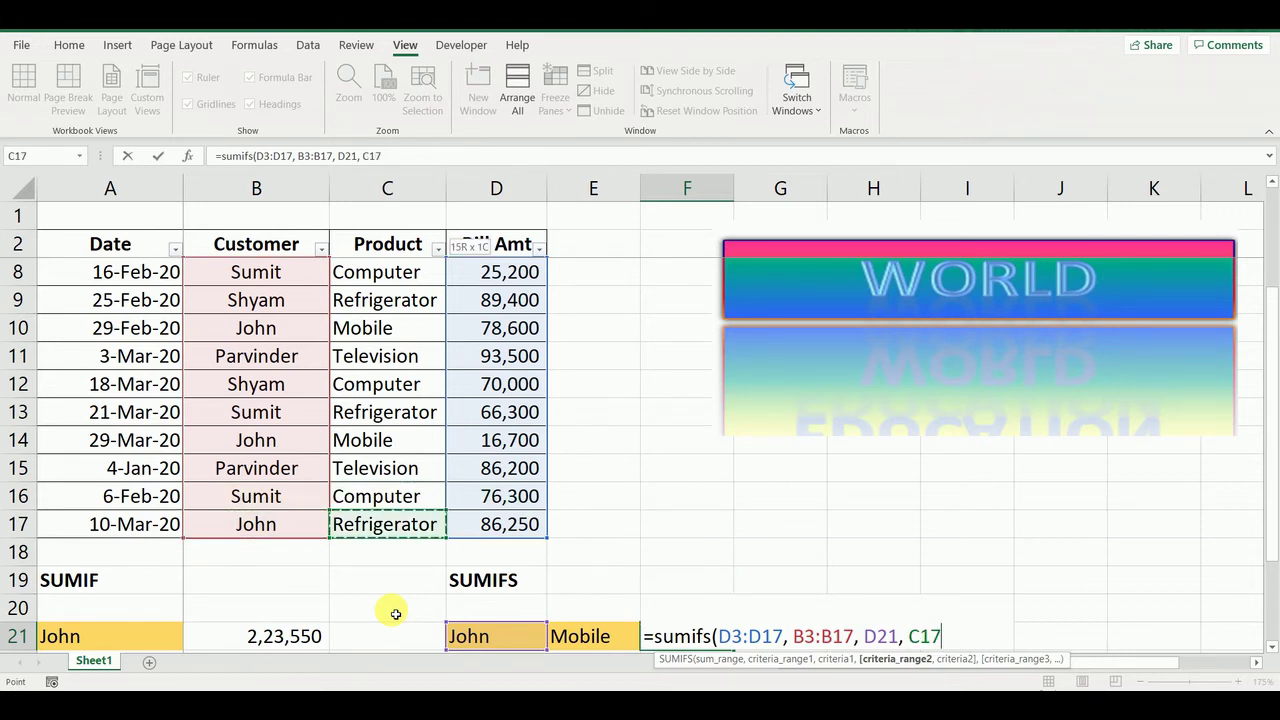
key(shift+Down)
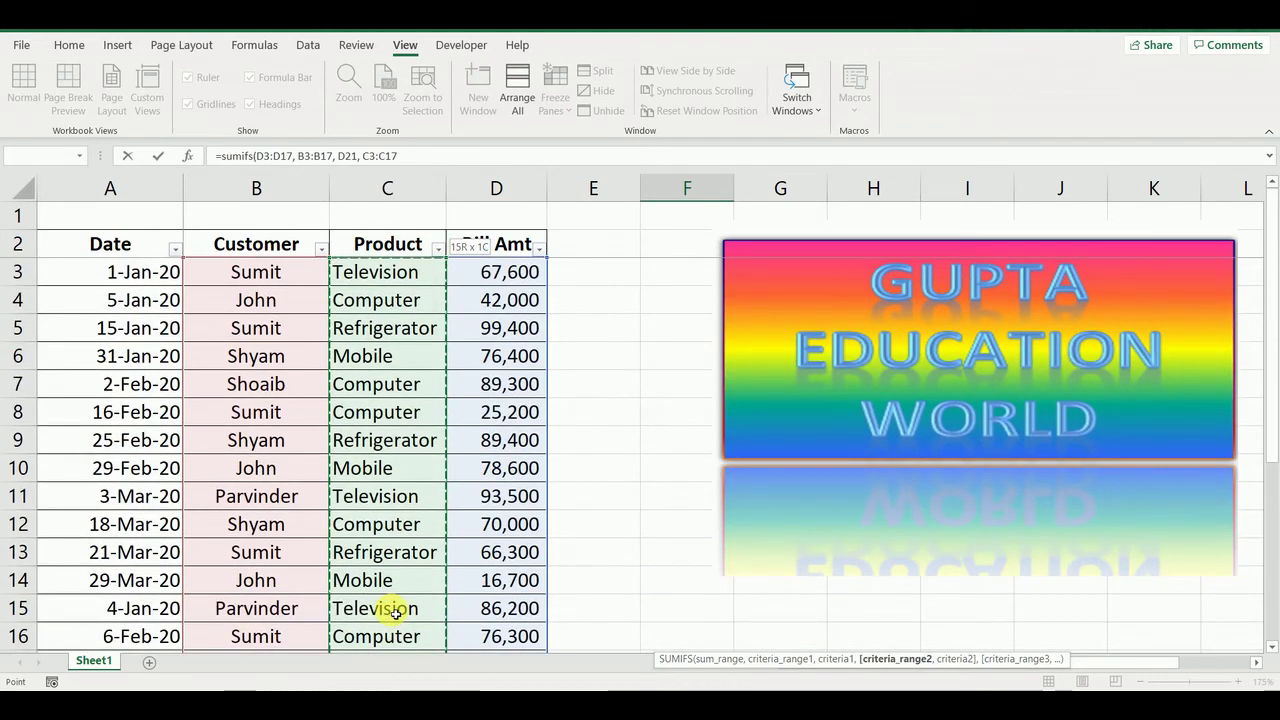
text(,)
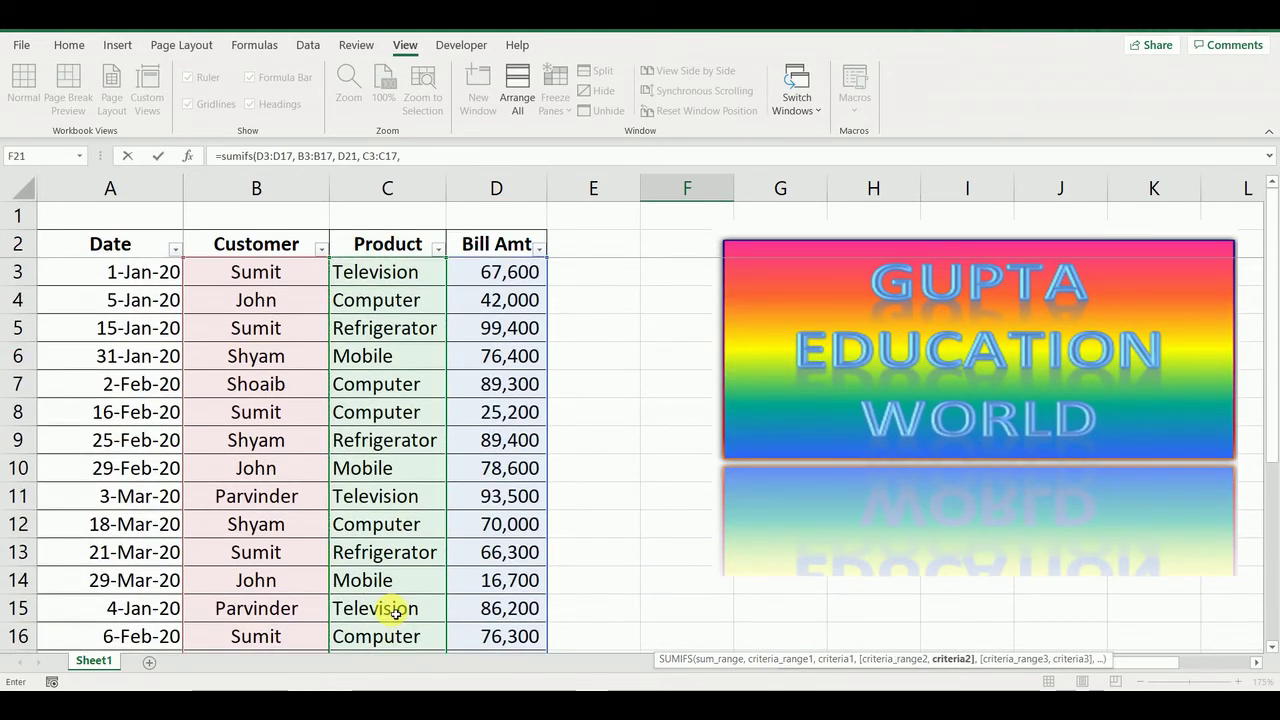
key(Left)
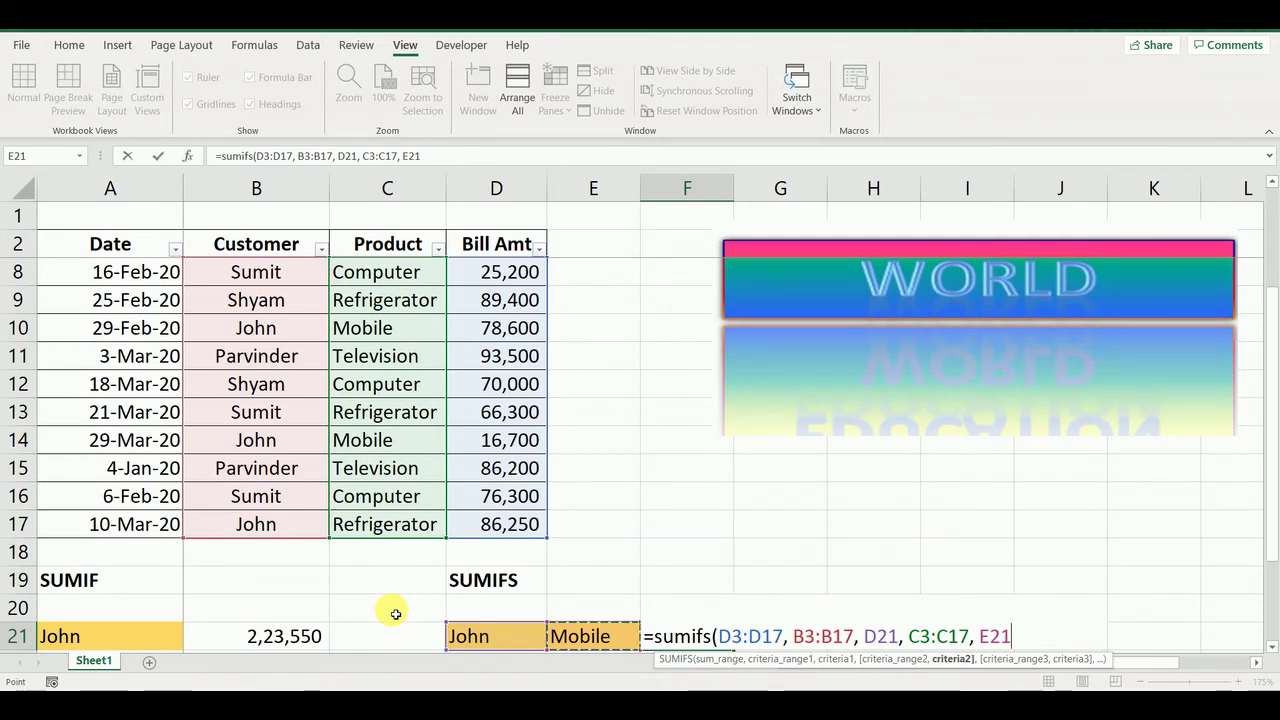
text())
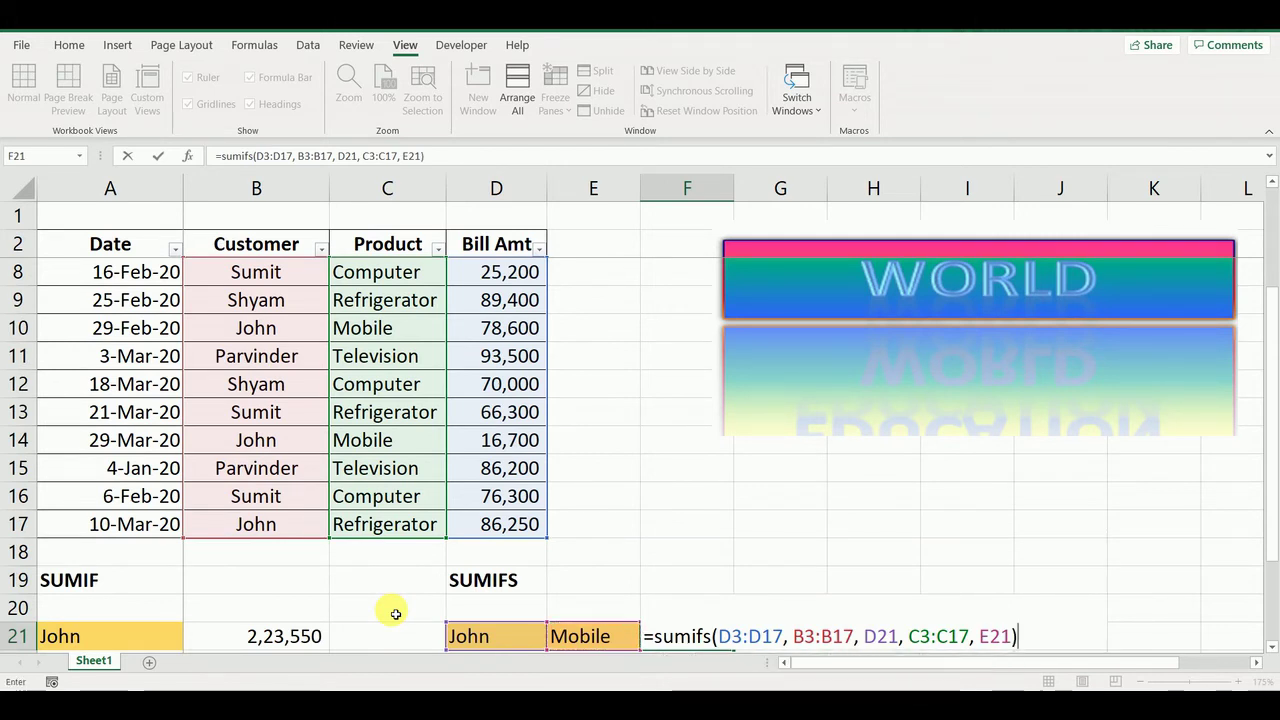
Step: Commit the completed SUMIFS formula in F21 and reselect the cell to review its formula
key(Return)
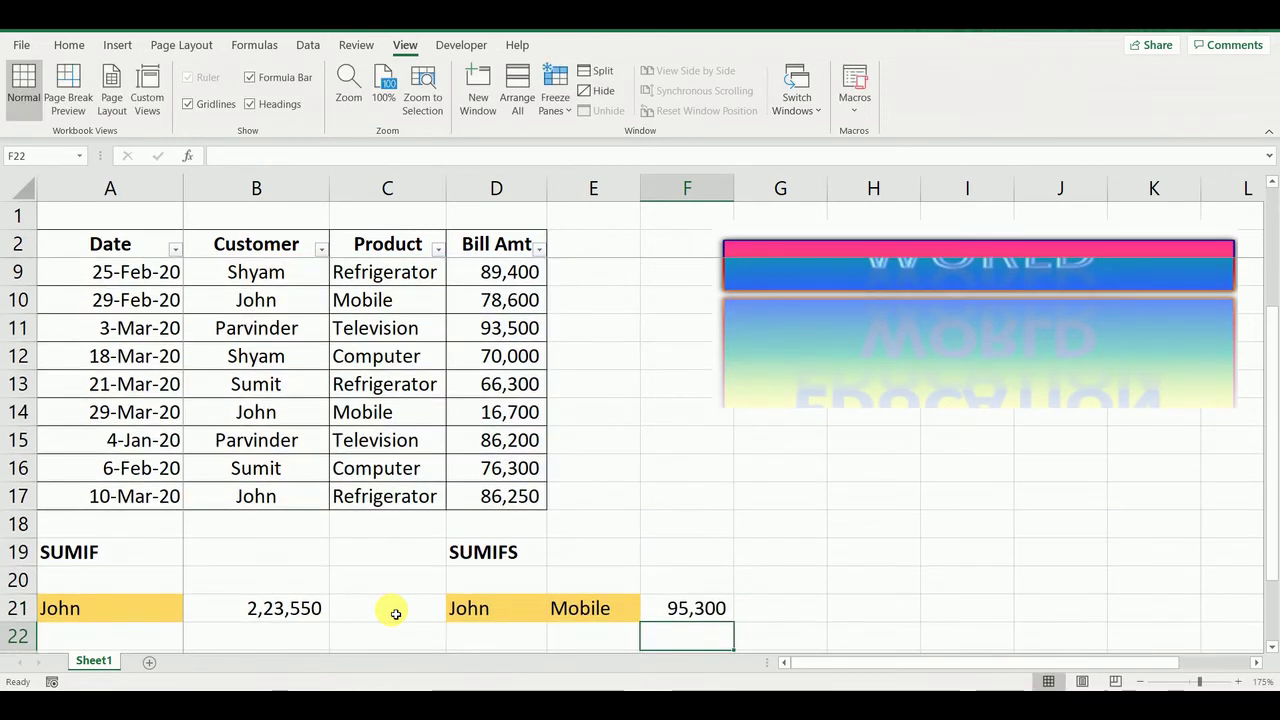
key(Up)
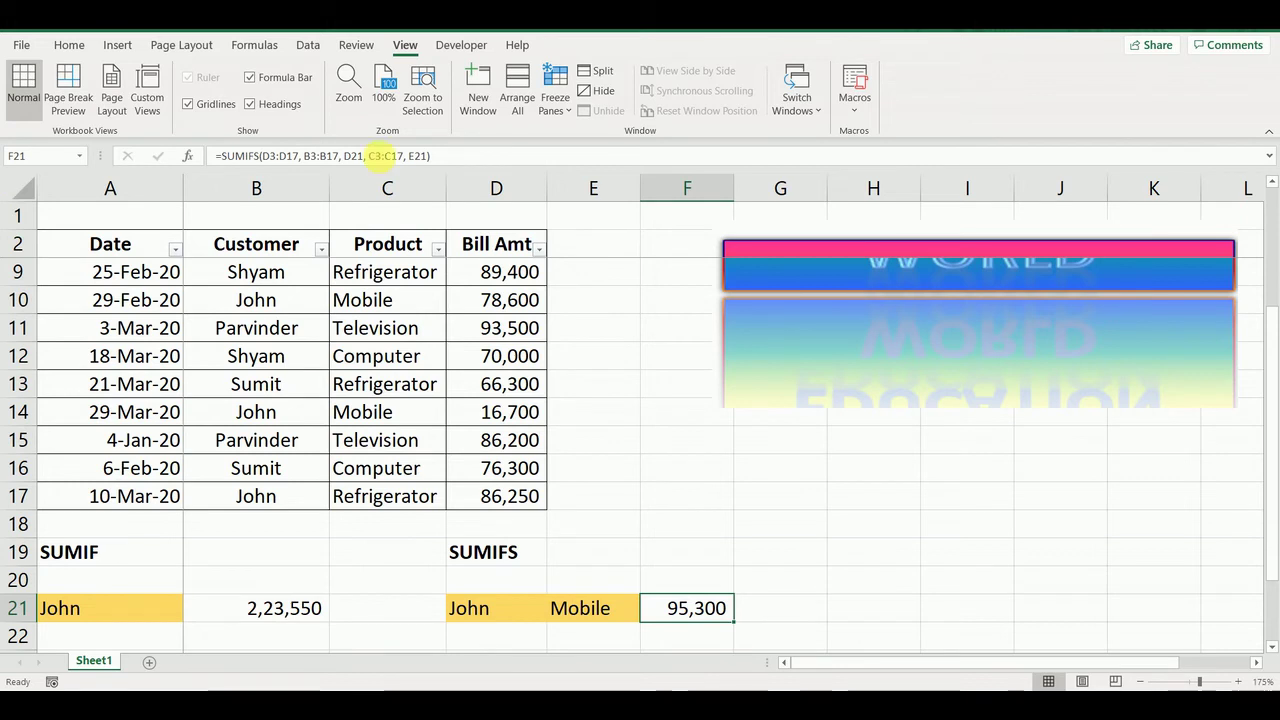
Step: Filter the Customer column to show only the customer named in D21
click(321, 250)
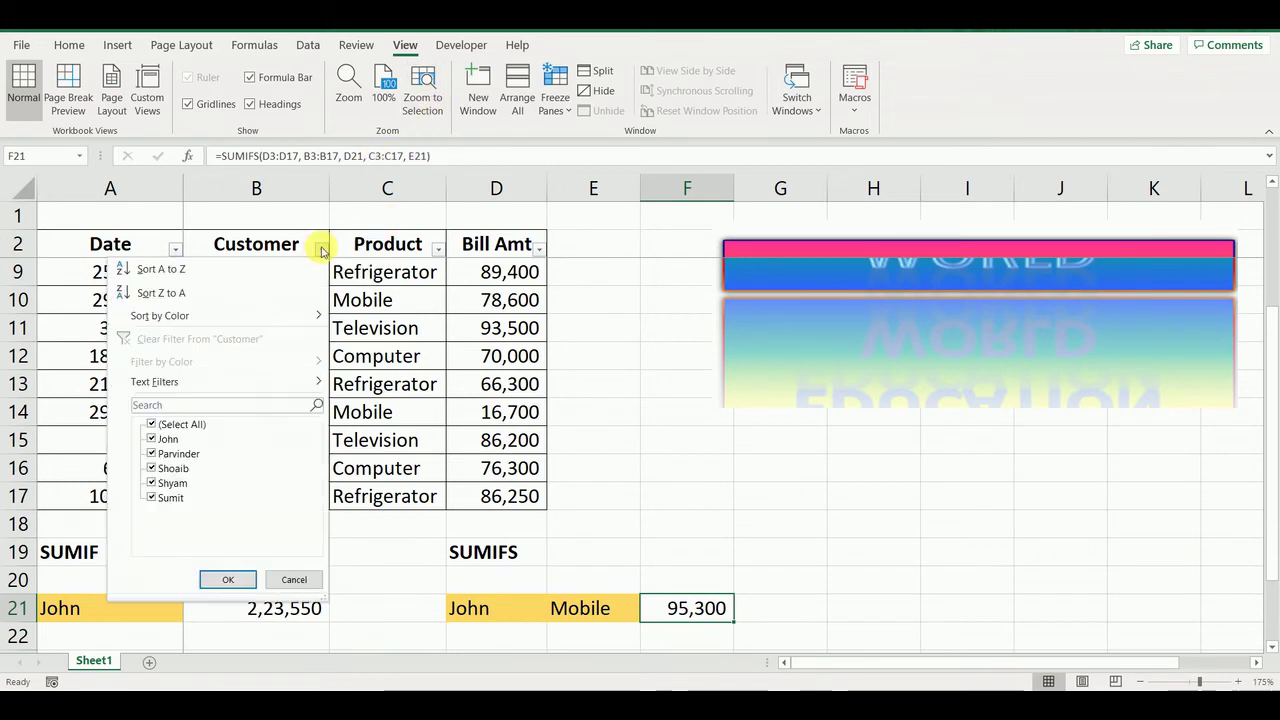
click(175, 426)
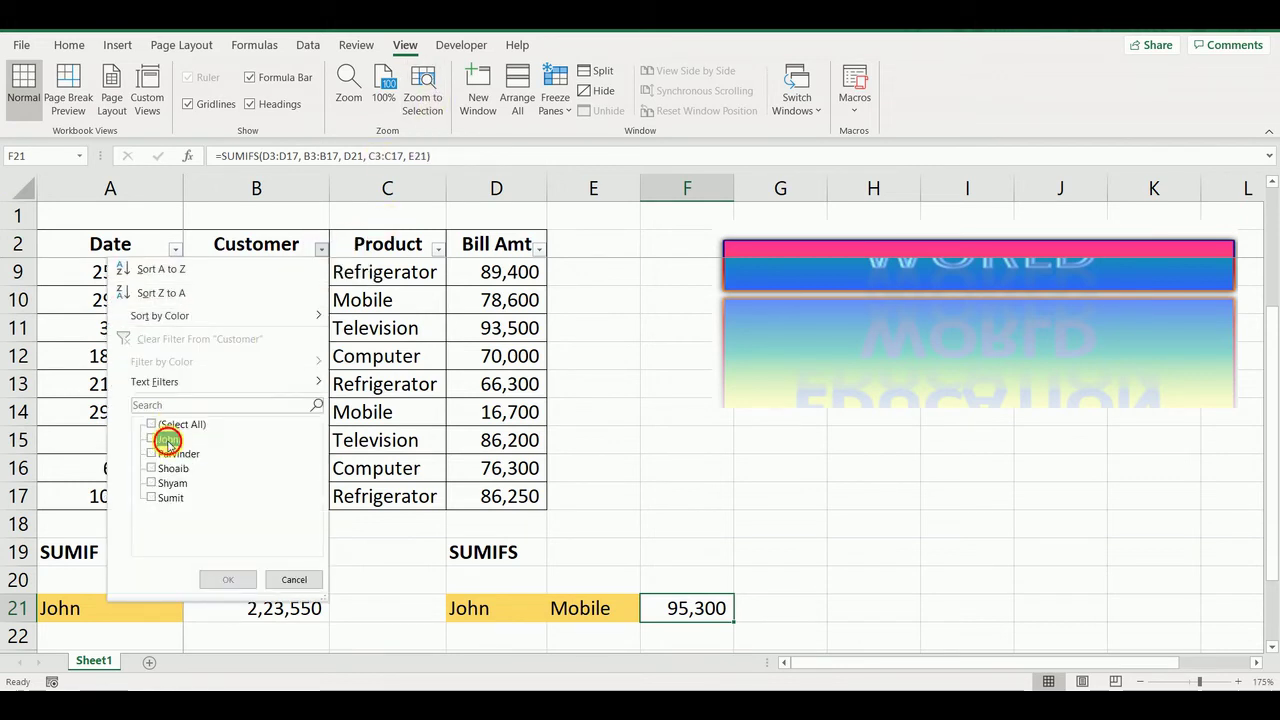
click(166, 439)
click(222, 583)
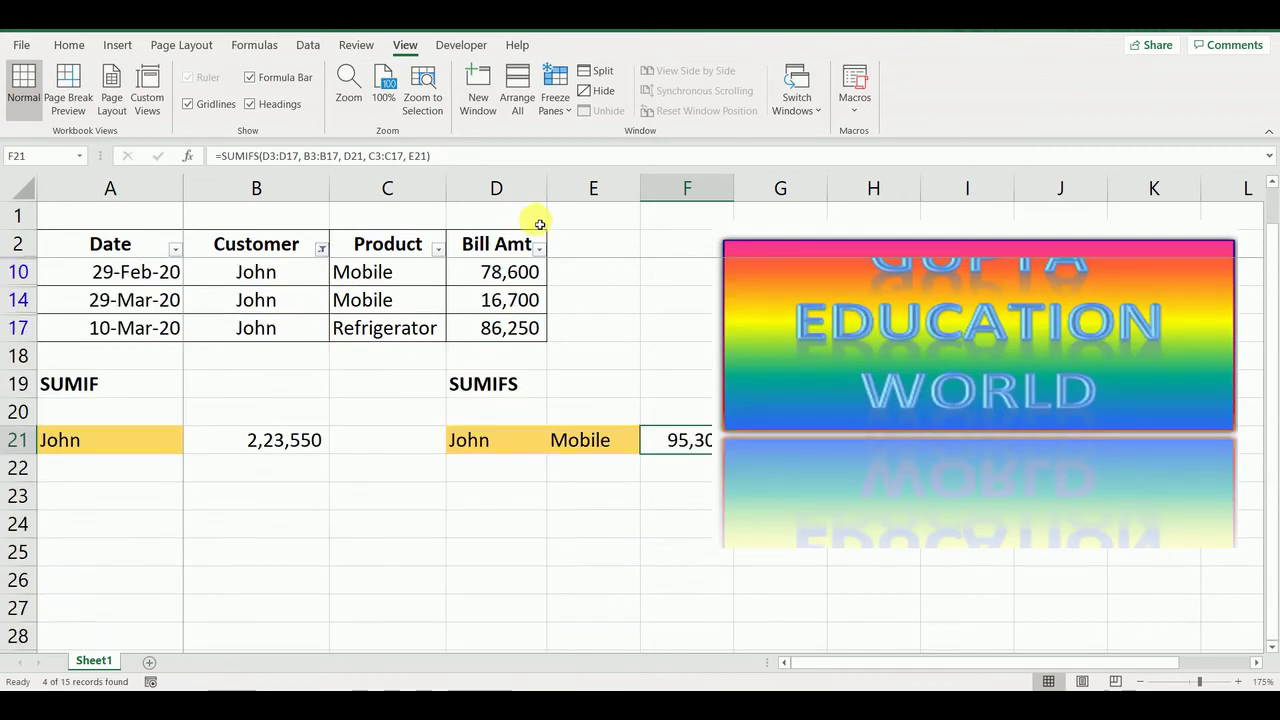
Step: Filter the Product column to Mobile only and select the visible bill amounts D10 and D14 to check their sum against F21
click(439, 248)
click(297, 440)
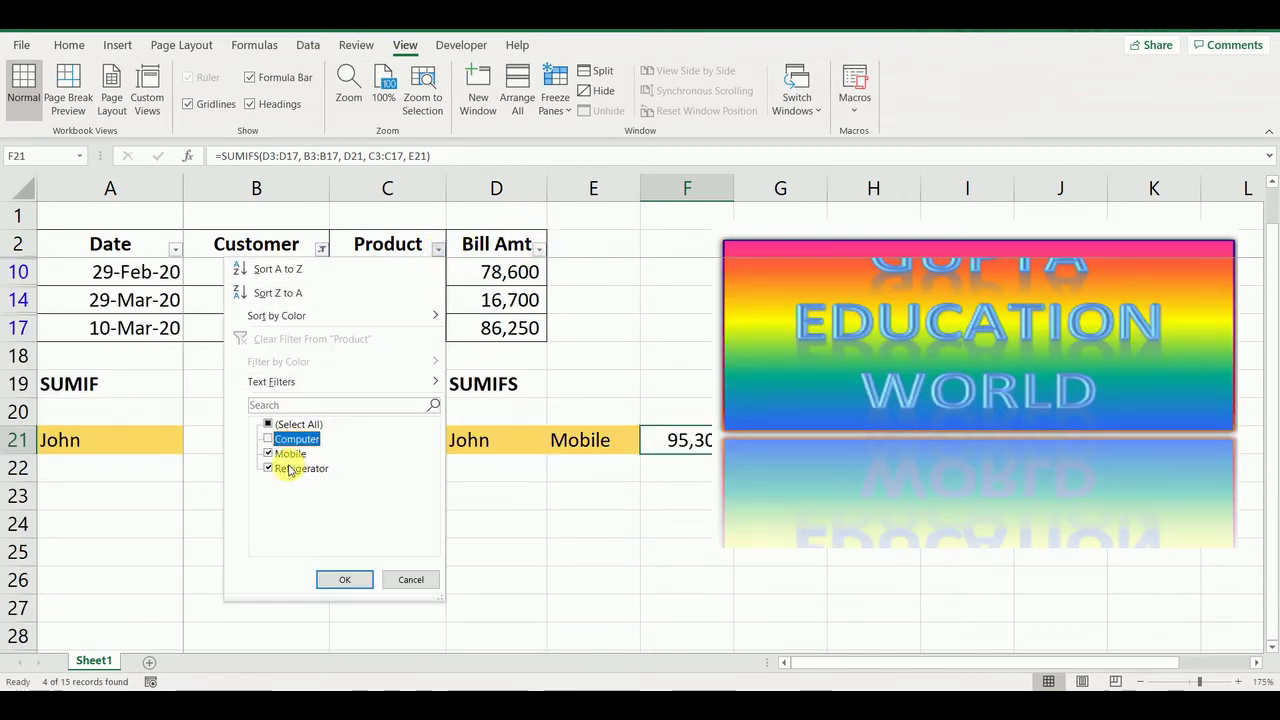
click(295, 468)
click(344, 580)
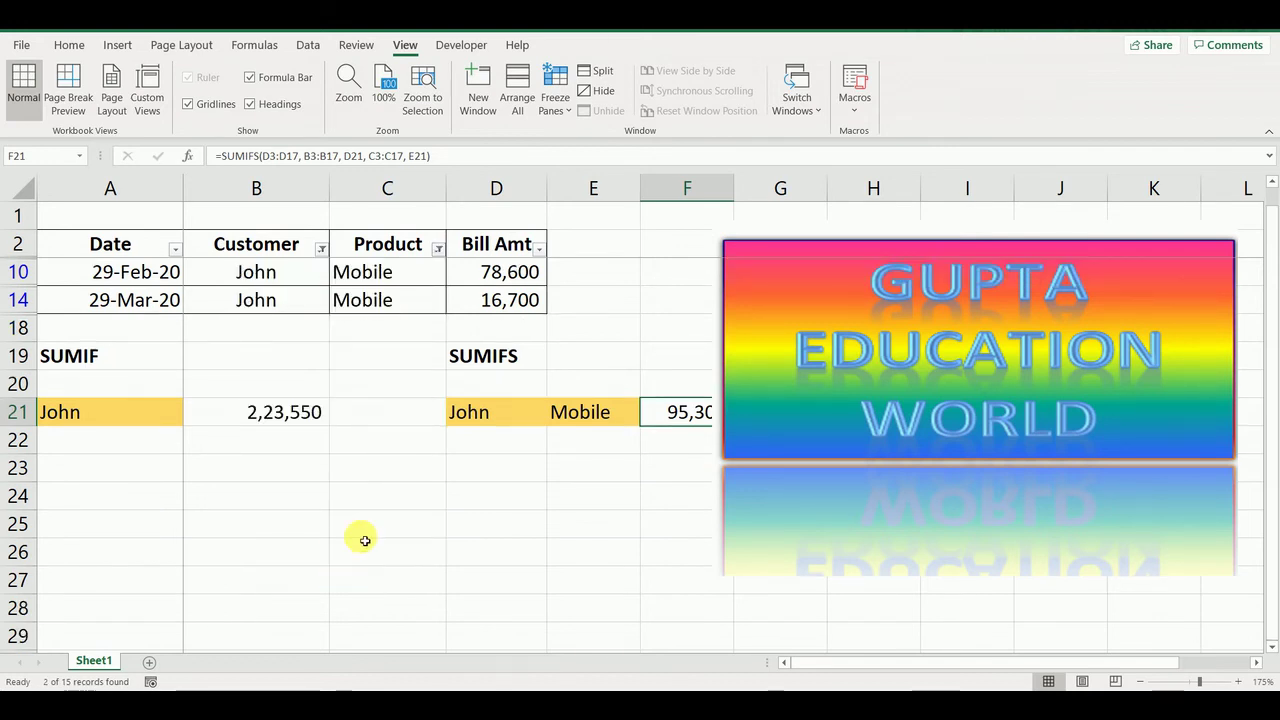
drag(506, 272, 515, 302)
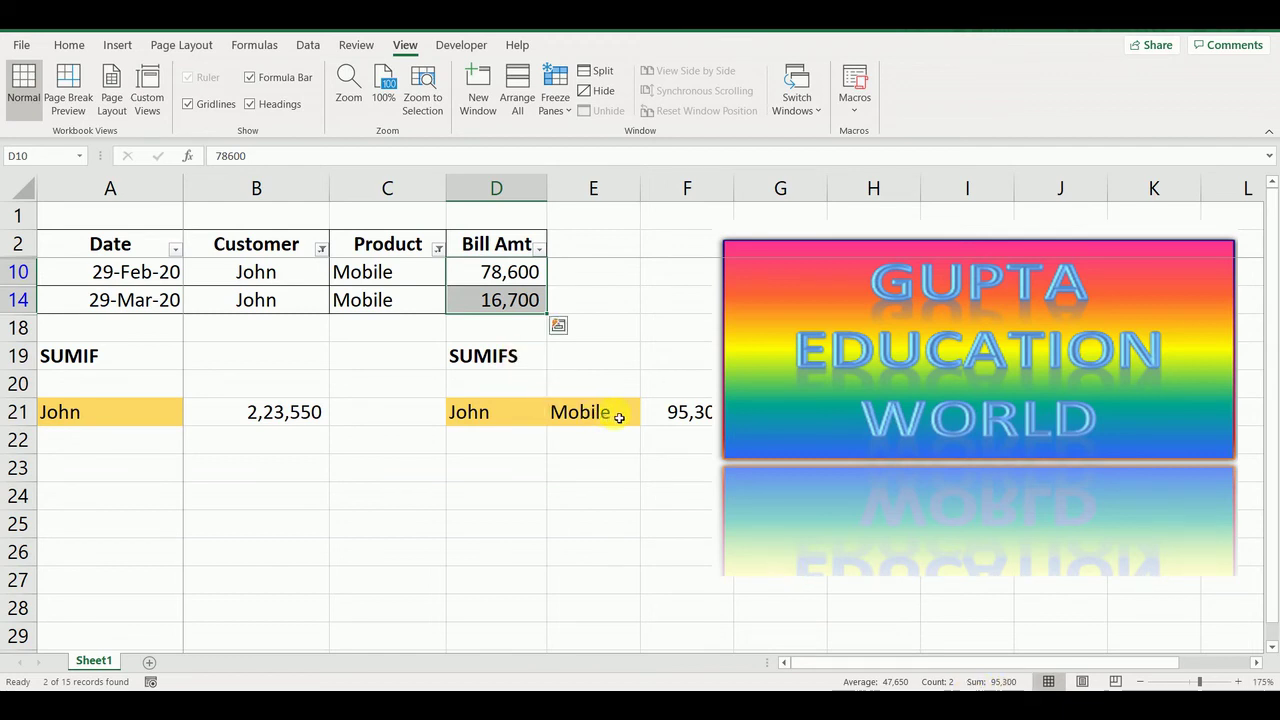
Step: Clear the Product and Customer filters and return to the SUMIF and SUMIFS results below the table
click(439, 248)
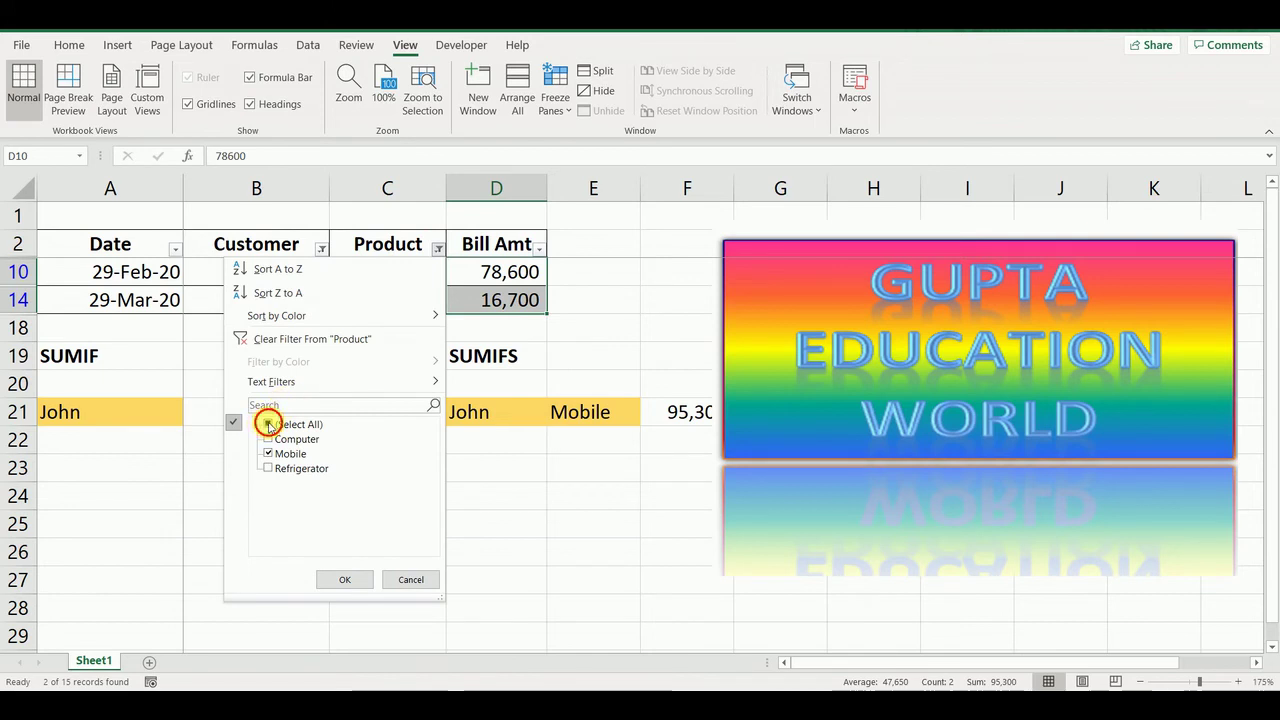
click(268, 426)
click(344, 579)
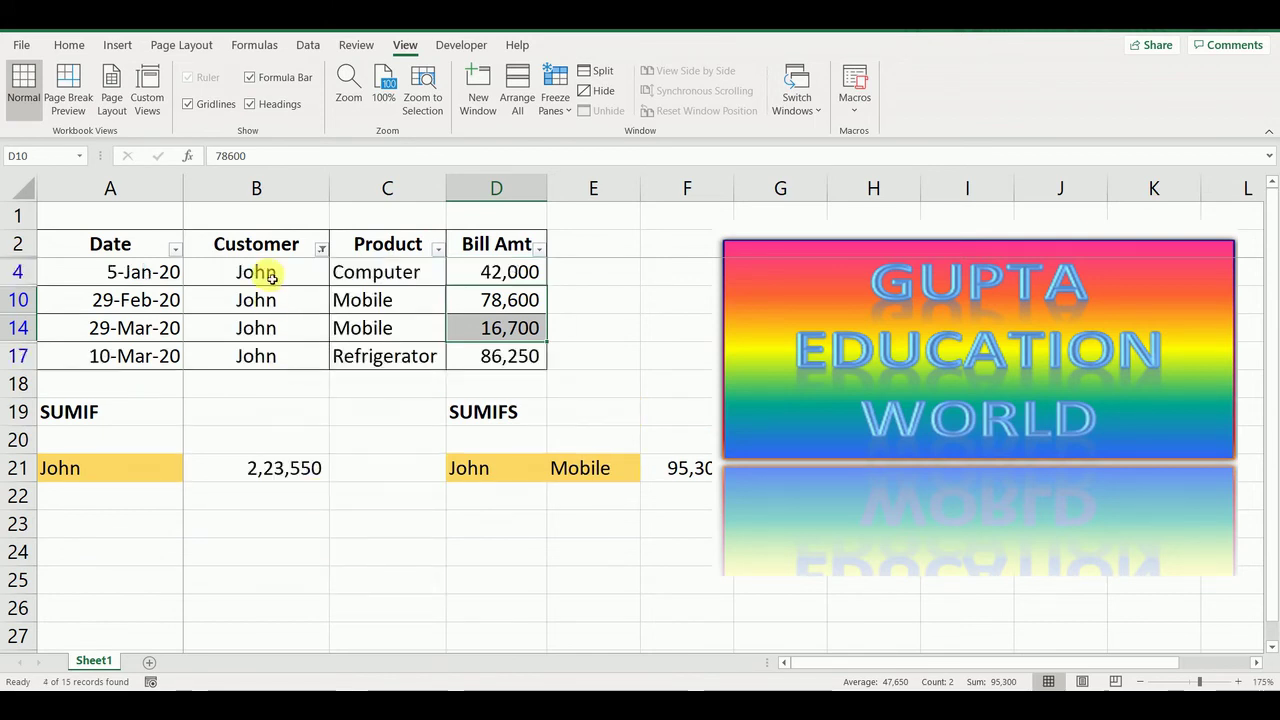
click(321, 248)
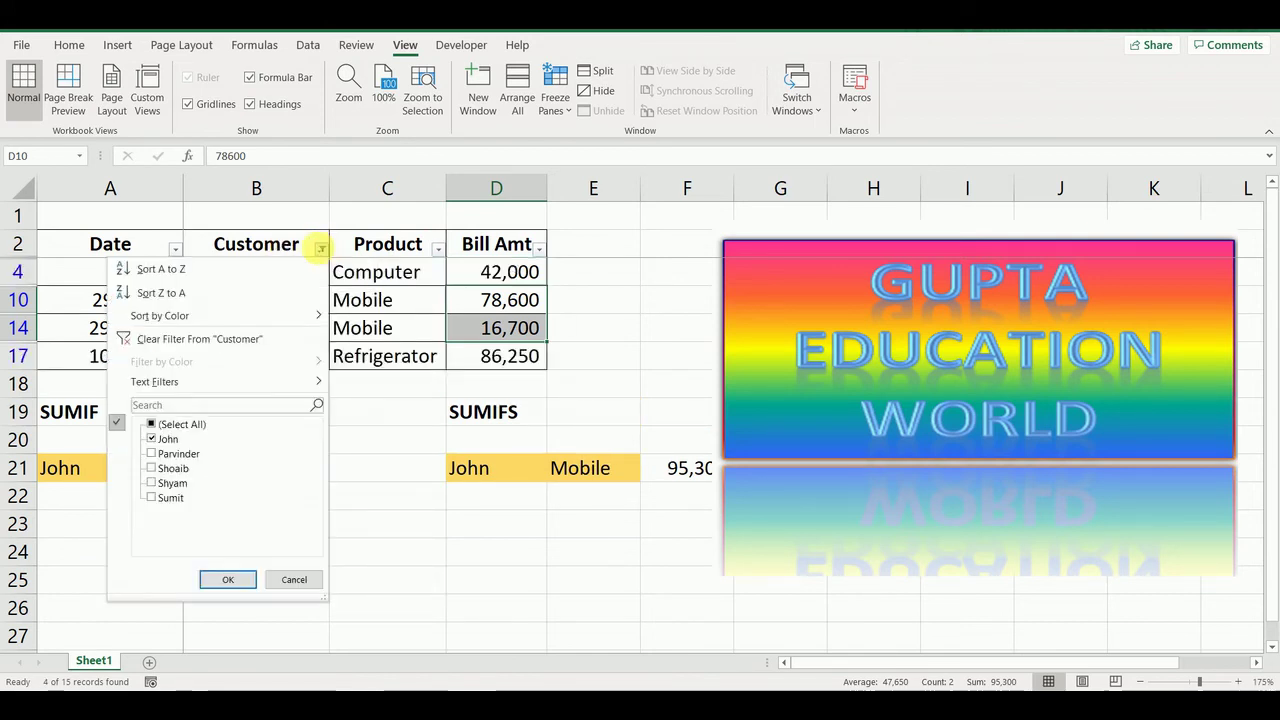
click(216, 339)
scroll(462, 400, down, 5)
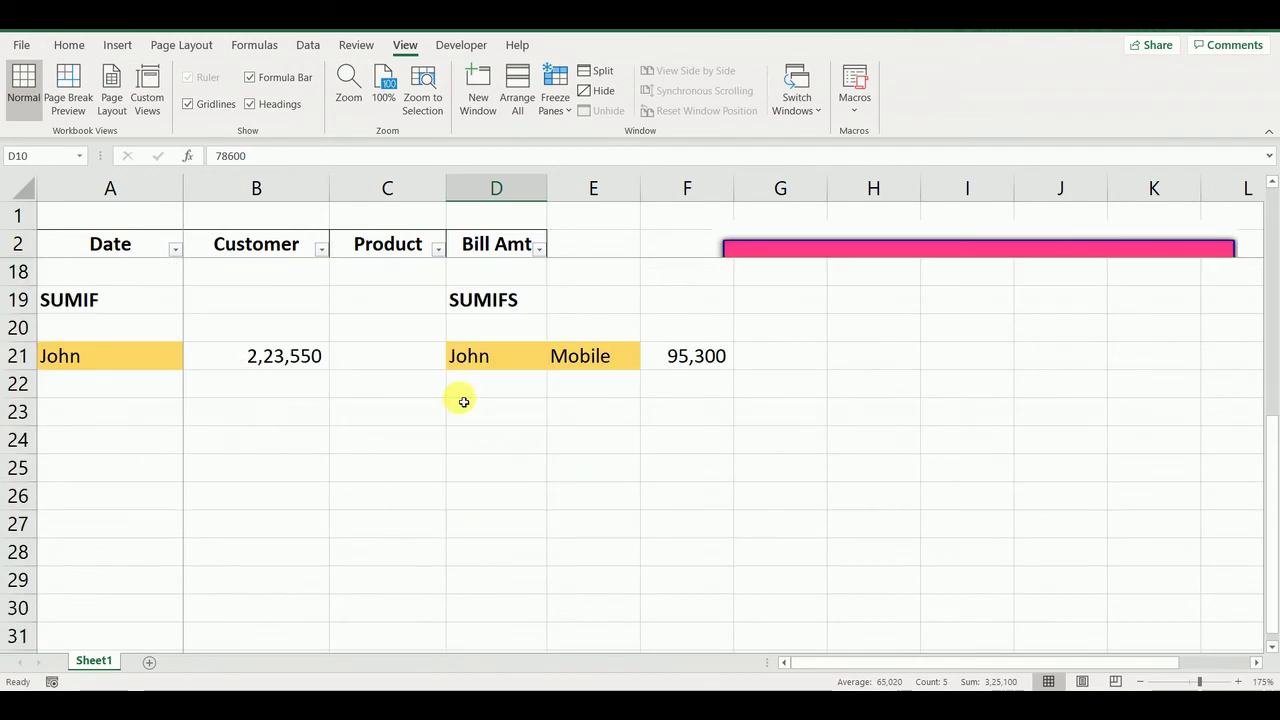
scroll(466, 392, up, 1)
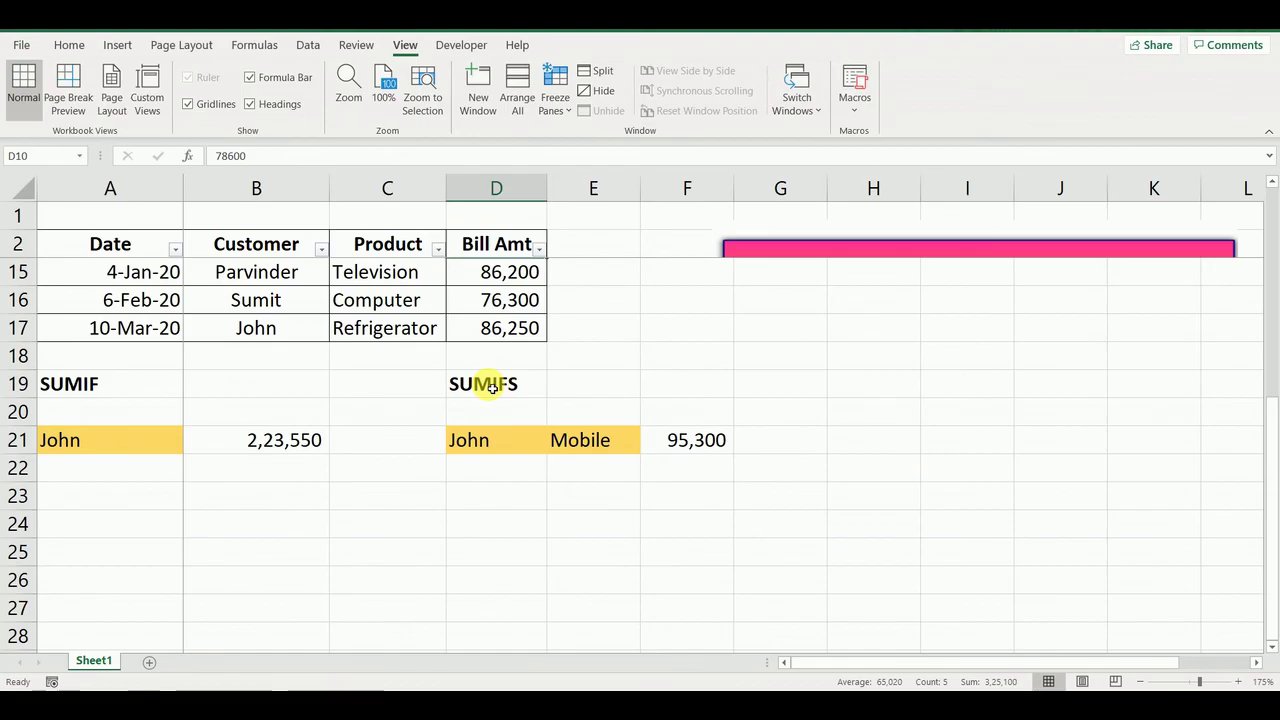
scroll(492, 388, up, 1)
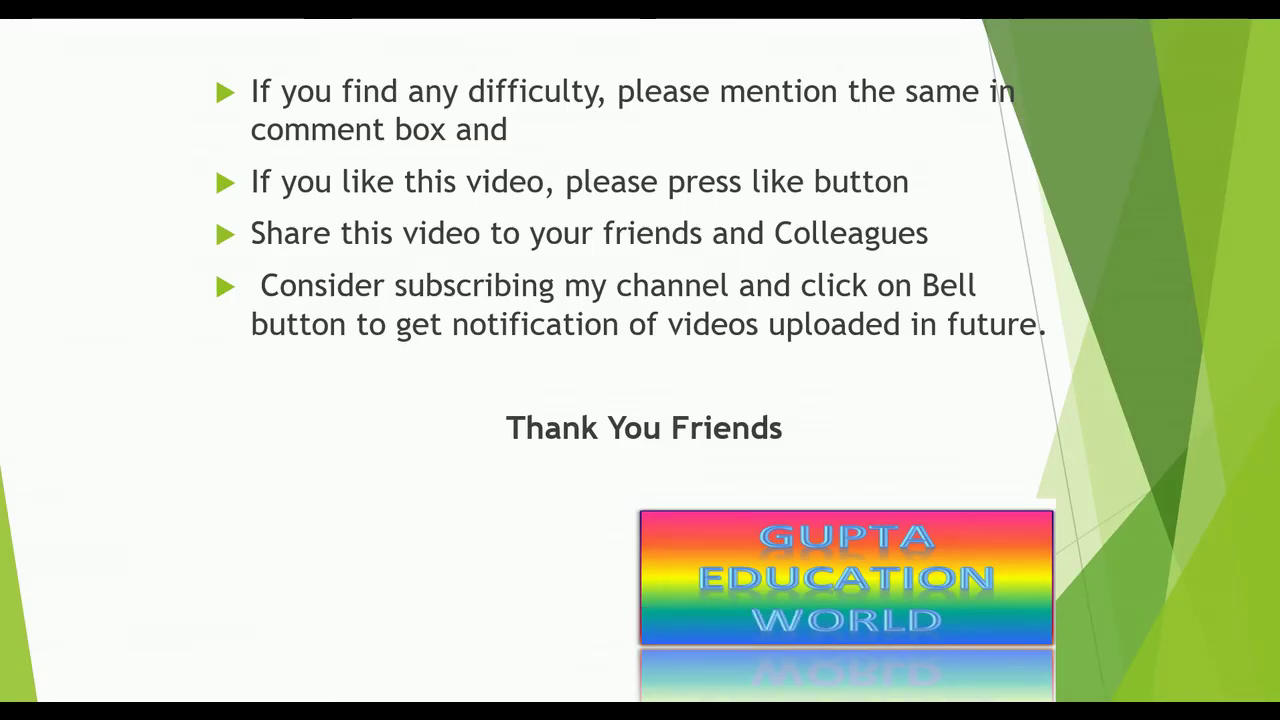